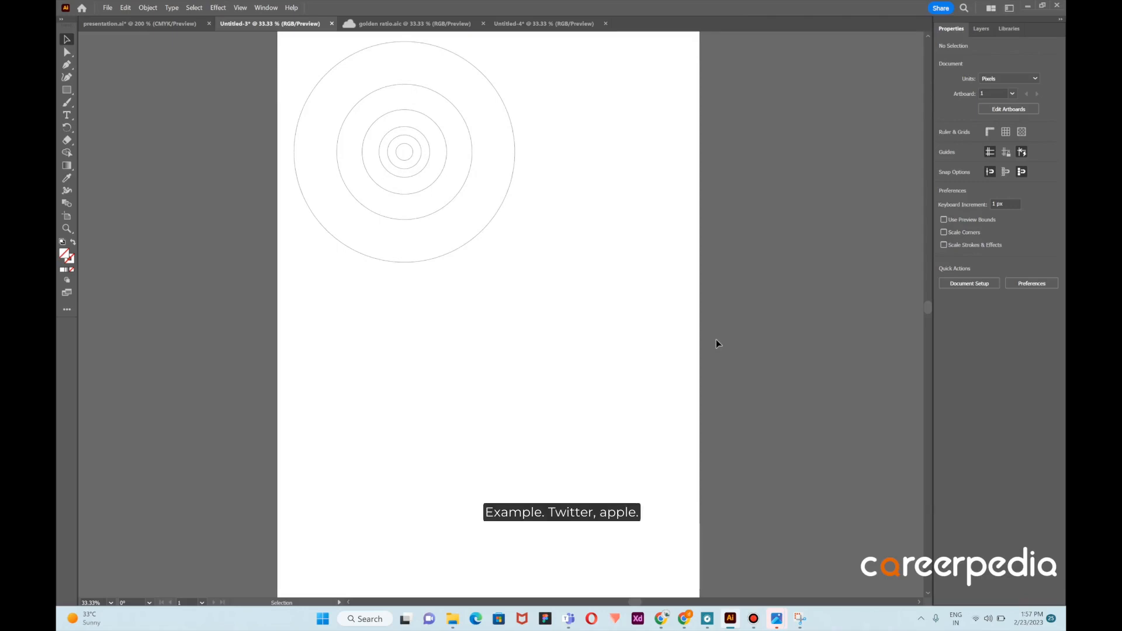
Paste the Twitter bird sketch image and move it below the golden-ratio circles
scroll(684, 331, "down", 1)
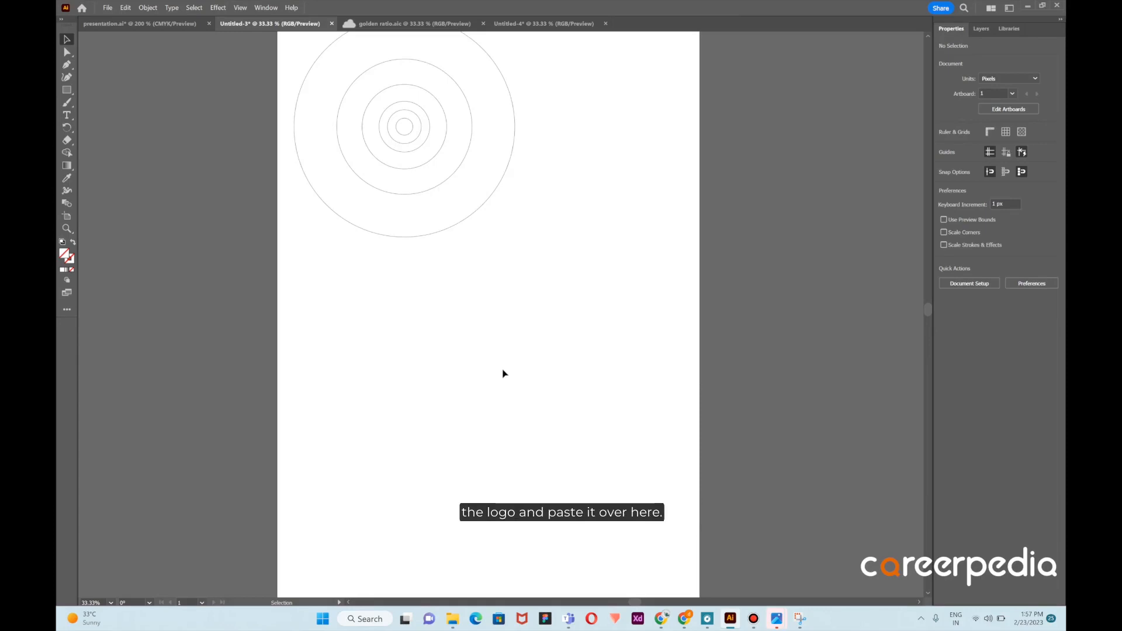
key("a")
key("ctrl+v")
key("v")
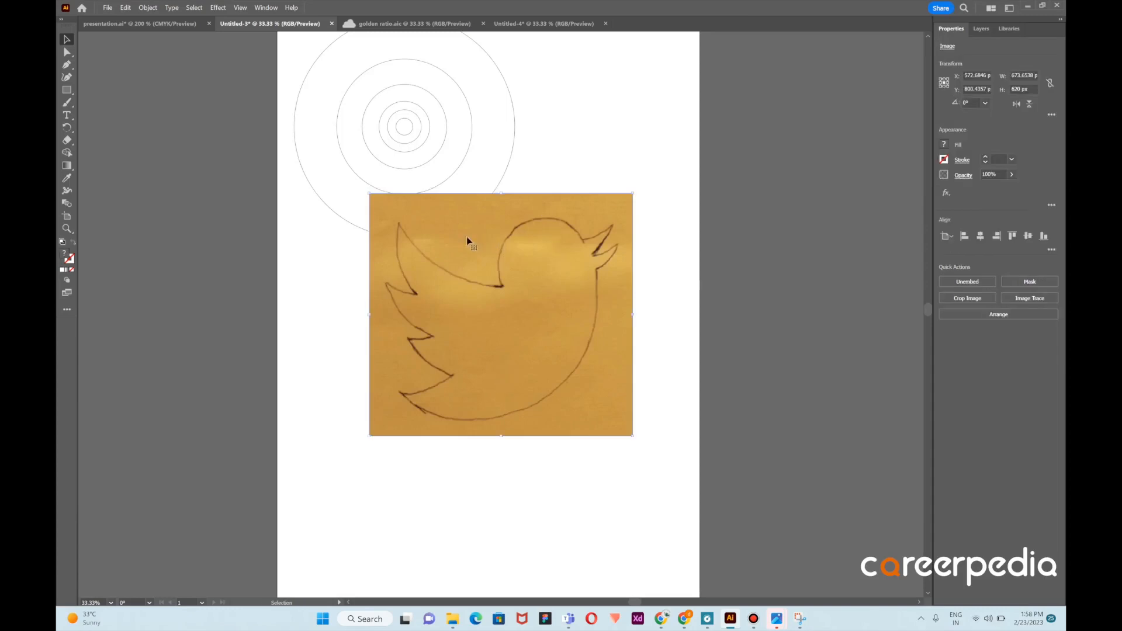
left_click_drag(552, 276, 538, 367)
Send the sketch image to the back
right_click(583, 368)
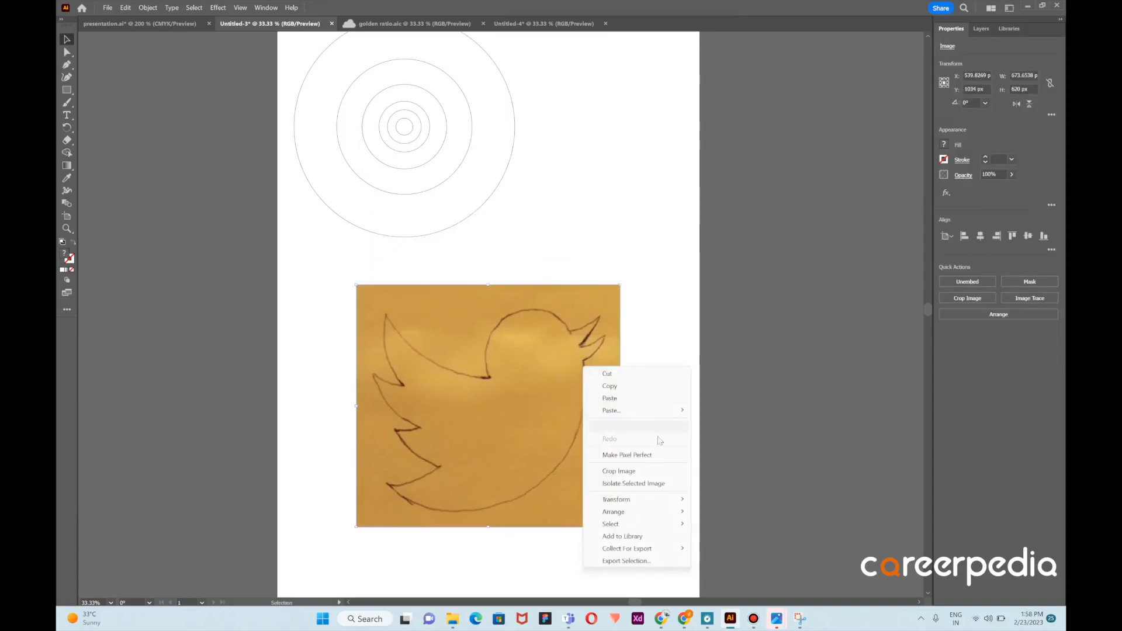
mouse_move(672, 512)
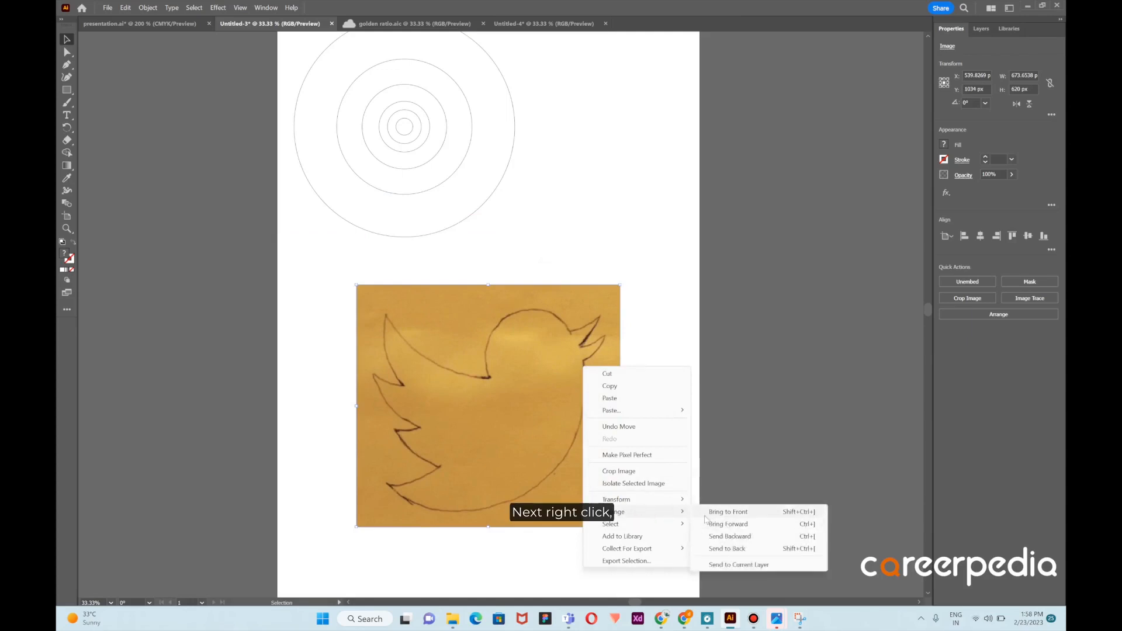
left_click(722, 550)
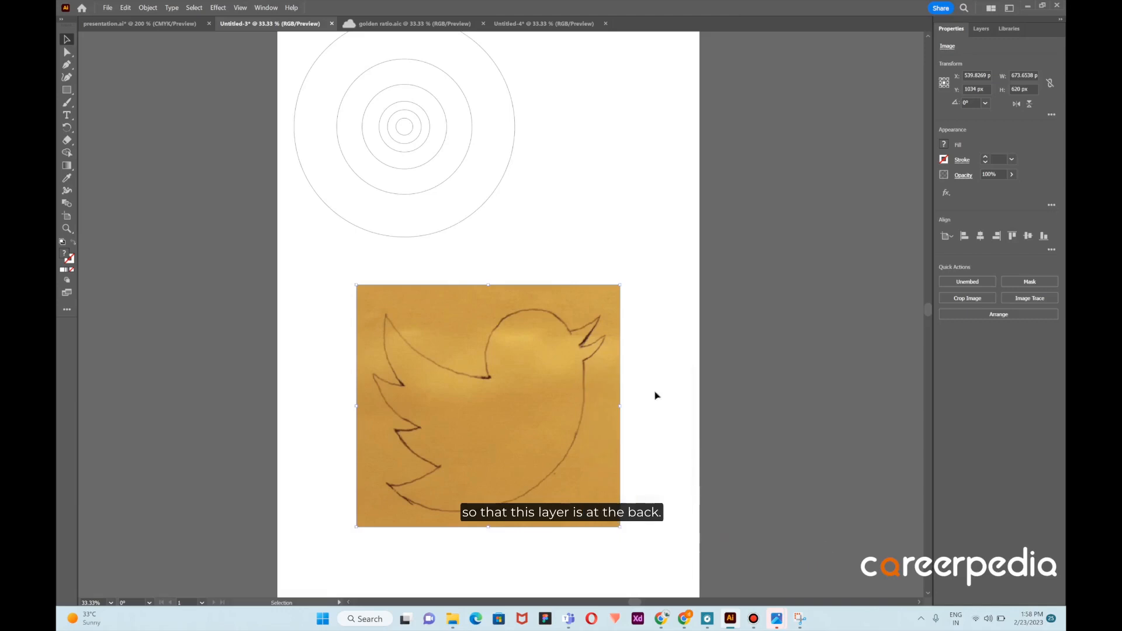
Duplicate the largest golden-ratio circle onto the bird sketch's body
left_click(580, 230)
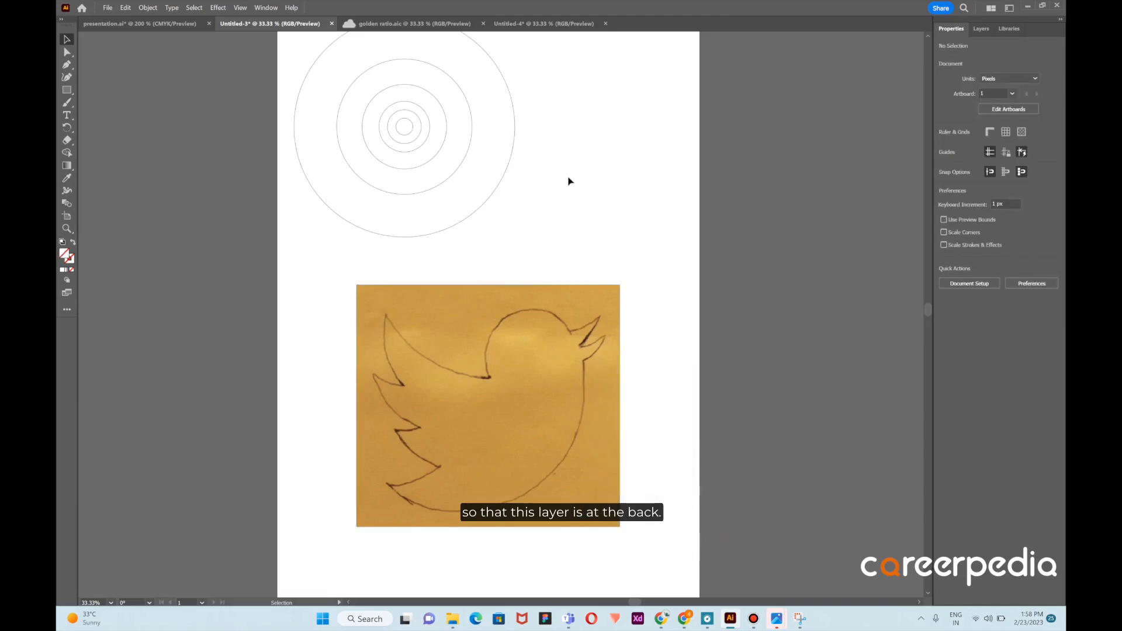
left_click(500, 184)
left_click_drag(500, 182, 575, 456)
Scale the sketch image smaller and reposition it so the body outline fits the duplicated circle
left_click(604, 297)
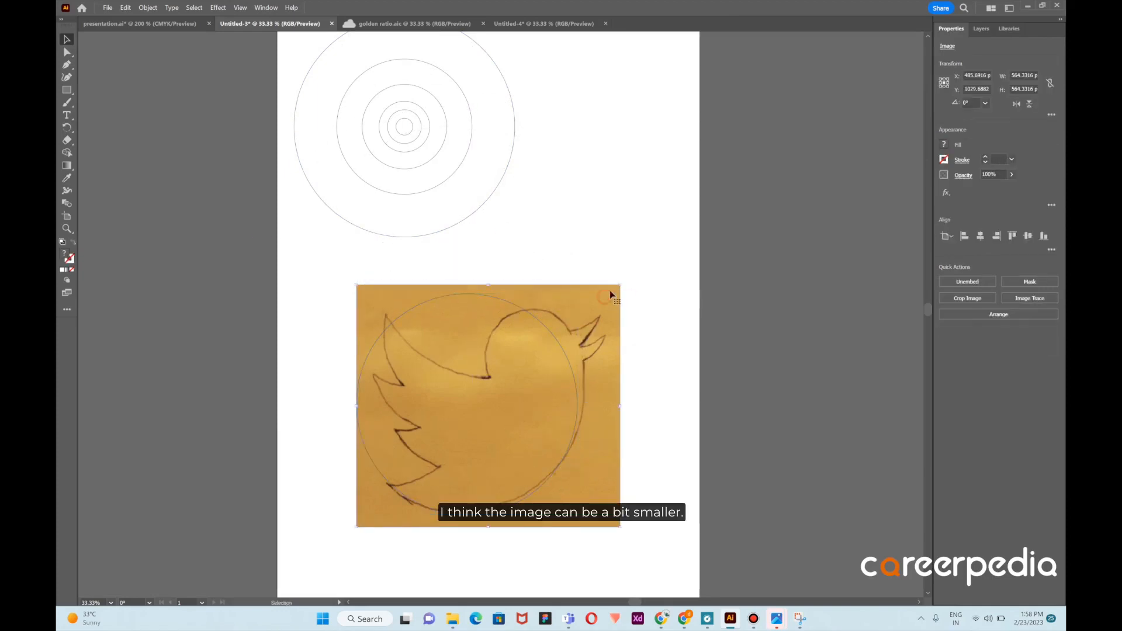
left_click_drag(619, 285, 598, 324)
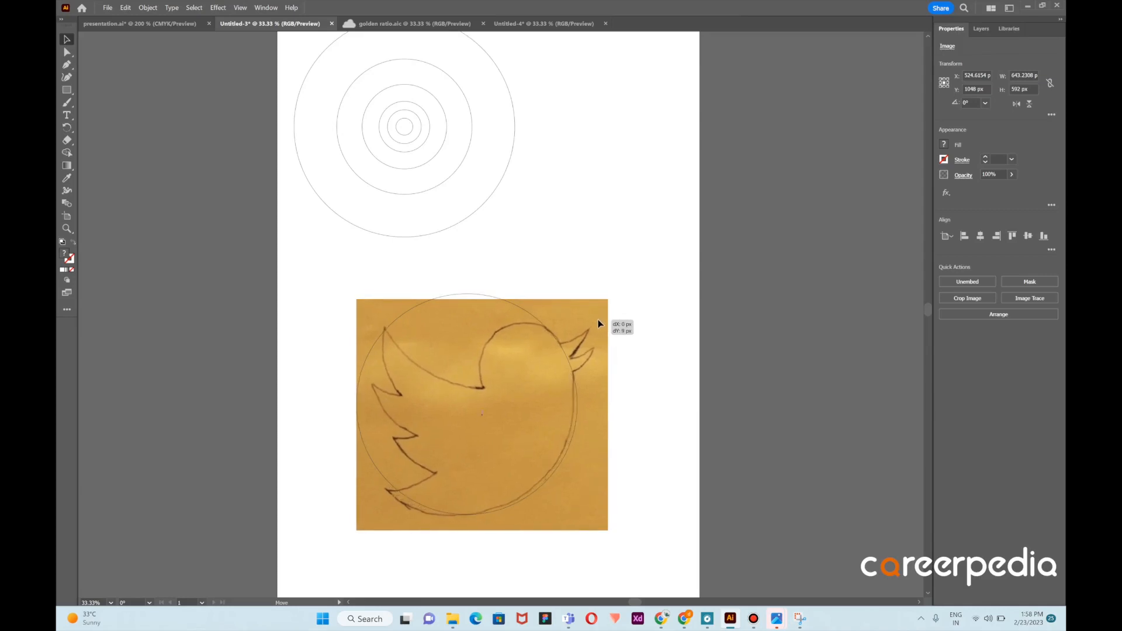
left_click_drag(597, 320, 598, 320)
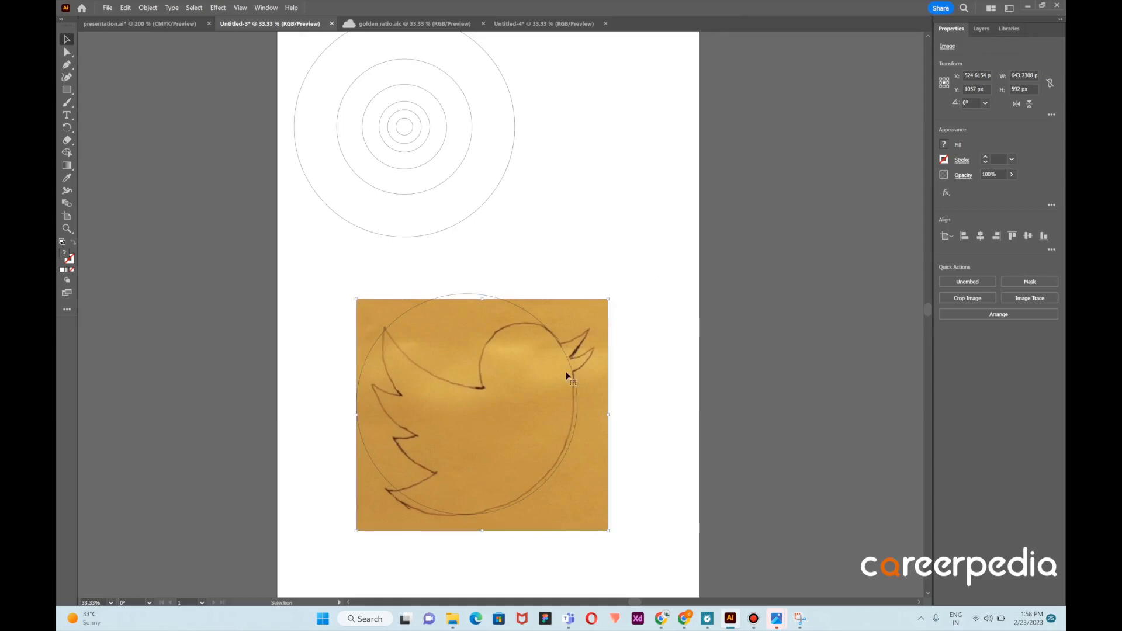
left_click_drag(579, 316, 580, 319)
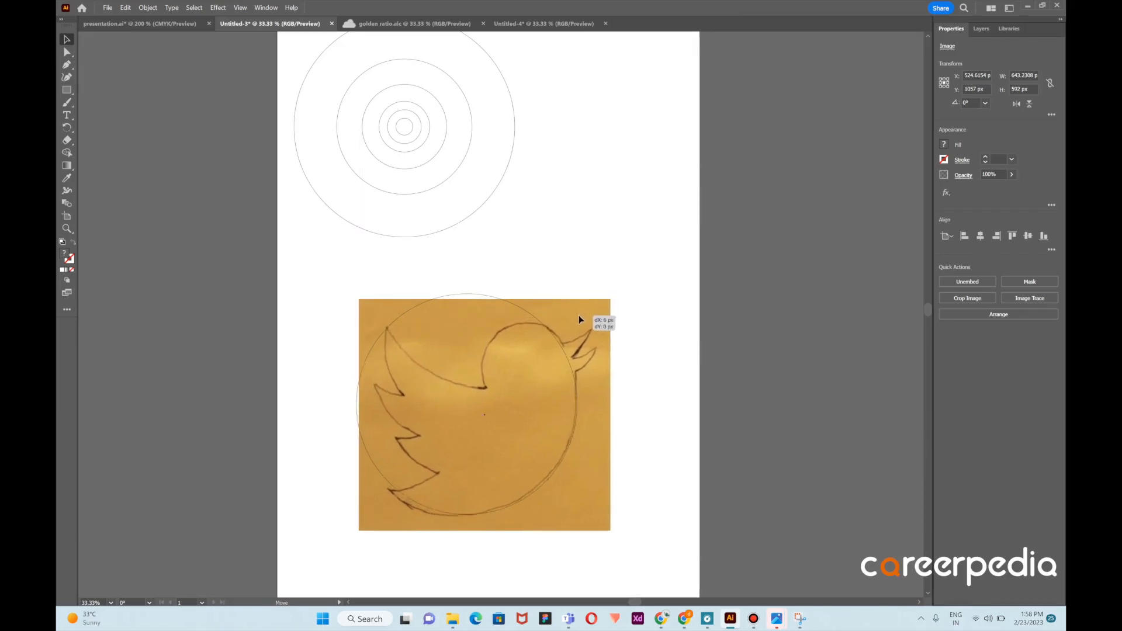
left_click_drag(578, 316, 528, 309)
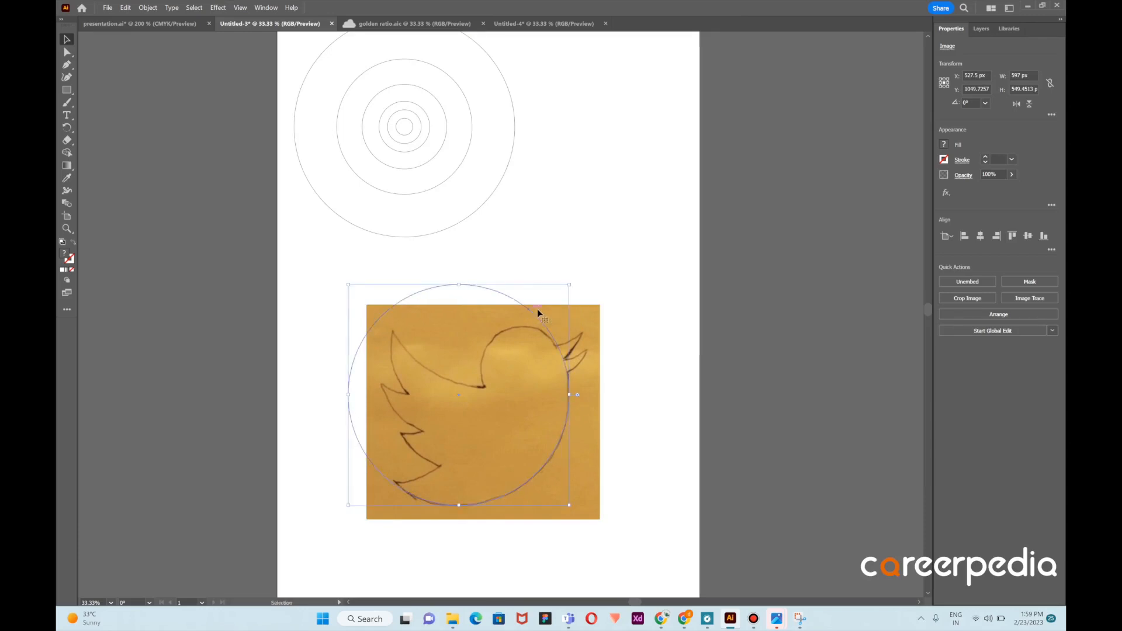
Duplicate the body circle upward to match the curve of the bird's back
left_click(603, 291)
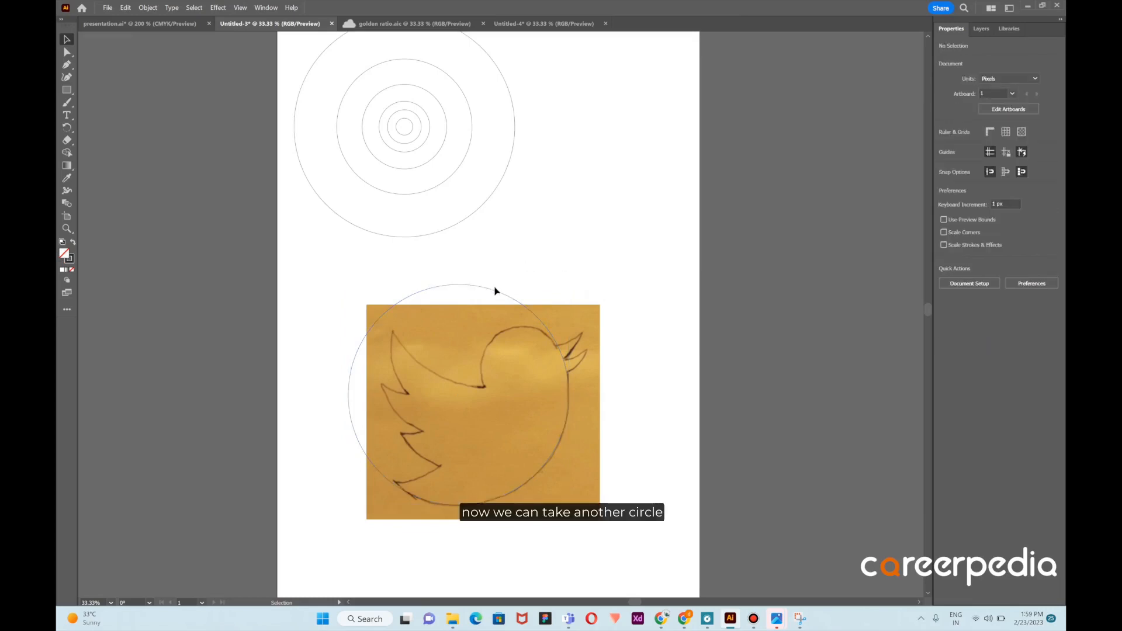
left_click_drag(500, 295, 530, 176)
left_click(637, 233)
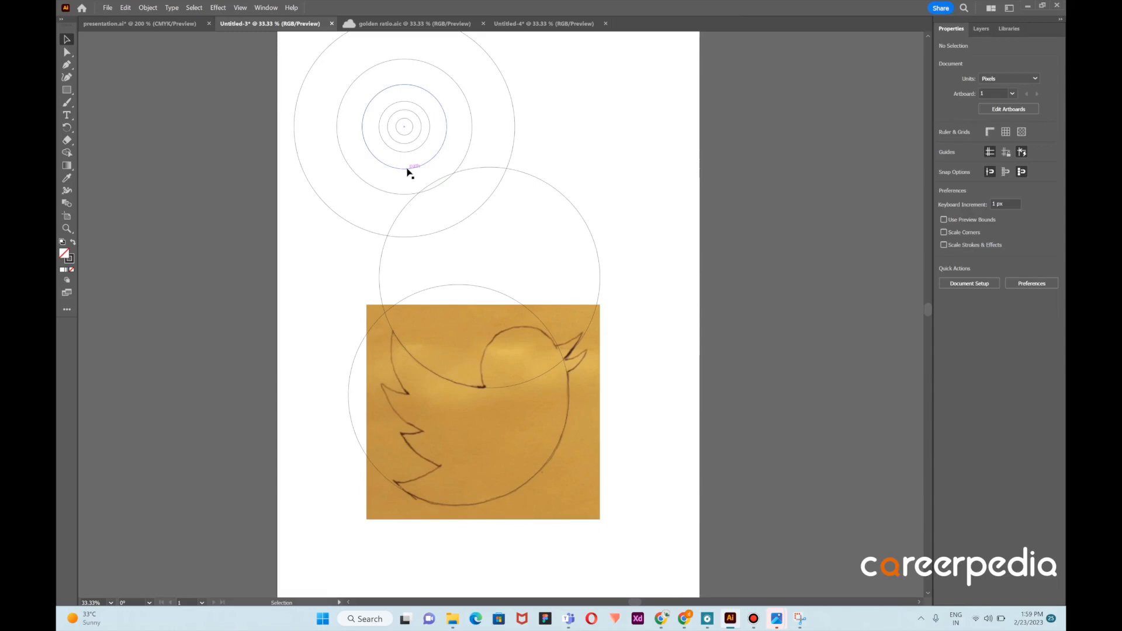
Duplicate a smaller golden-ratio circle onto the lower and upper wing tips of the bird
left_click_drag(408, 170, 404, 483)
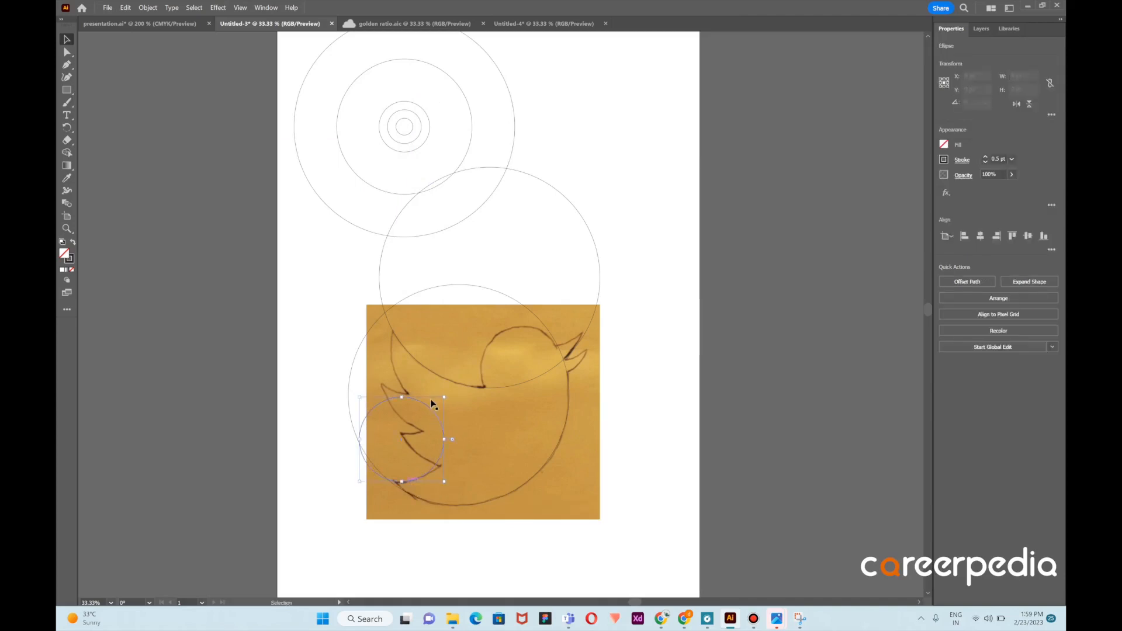
left_click(433, 408)
left_click_drag(431, 407, 440, 326)
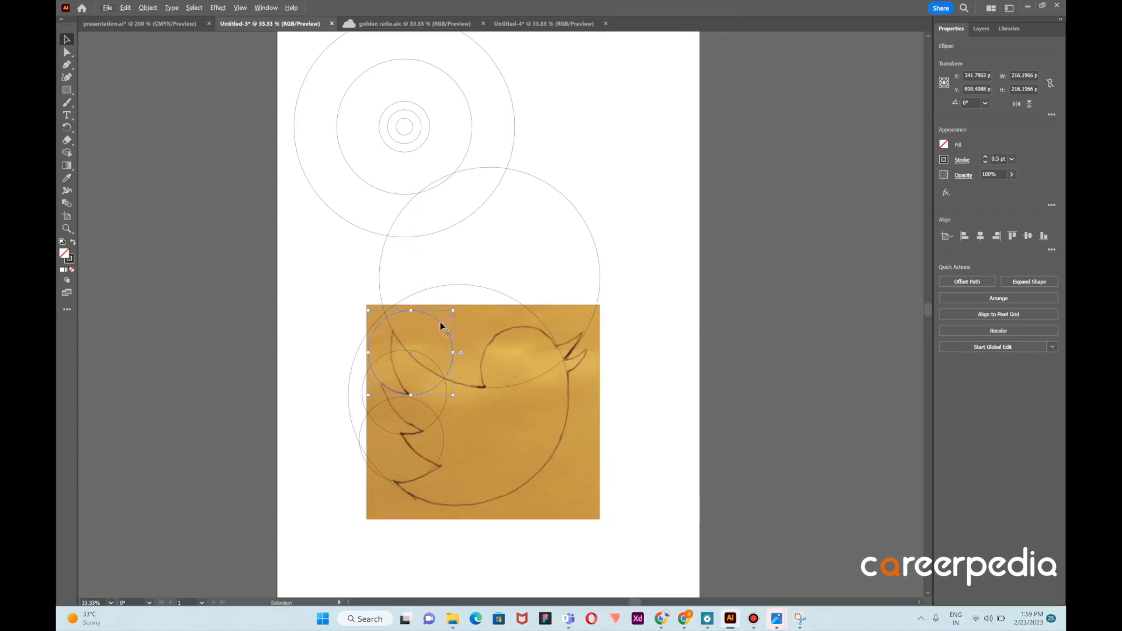
left_click(473, 298)
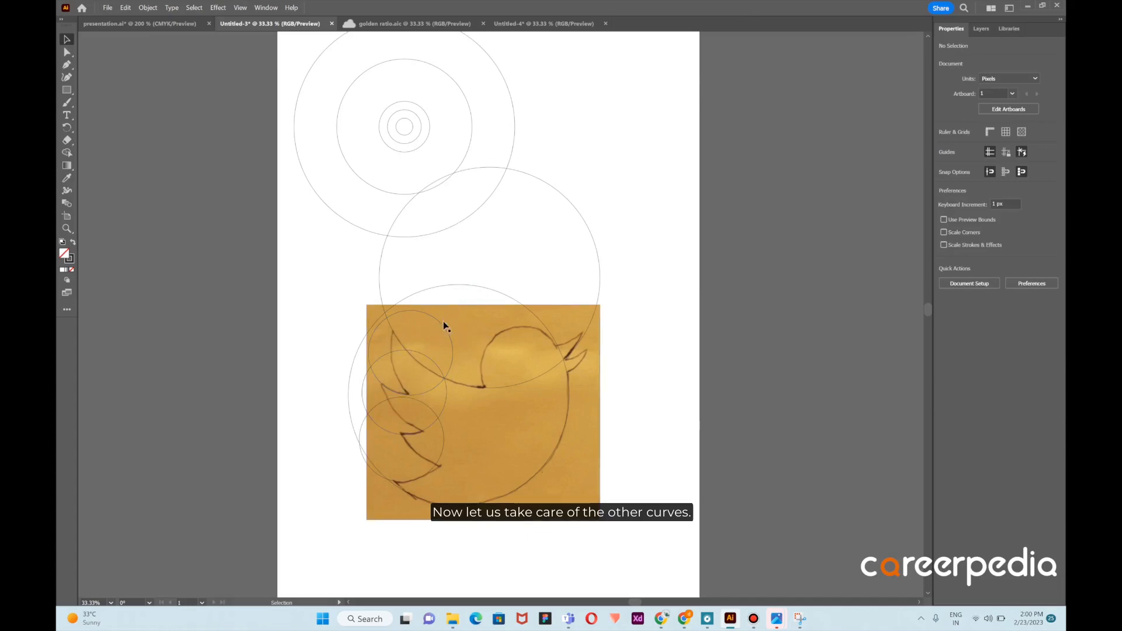
Duplicate the wing circle to match the middle wing curve
left_click_drag(444, 328, 473, 396)
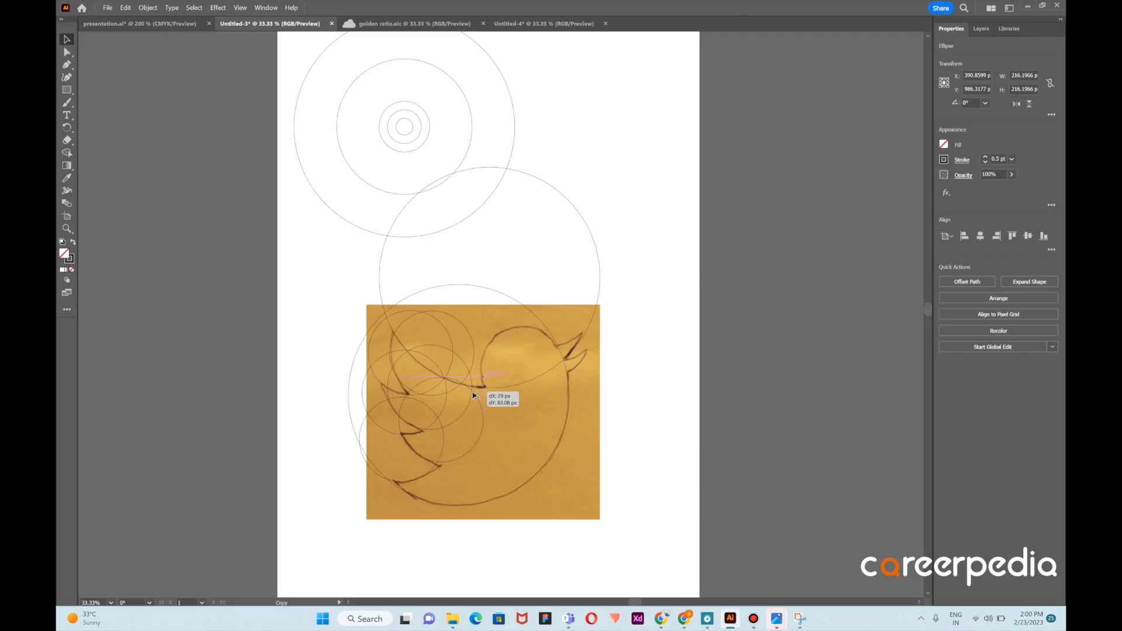
left_click_drag(474, 396, 473, 396)
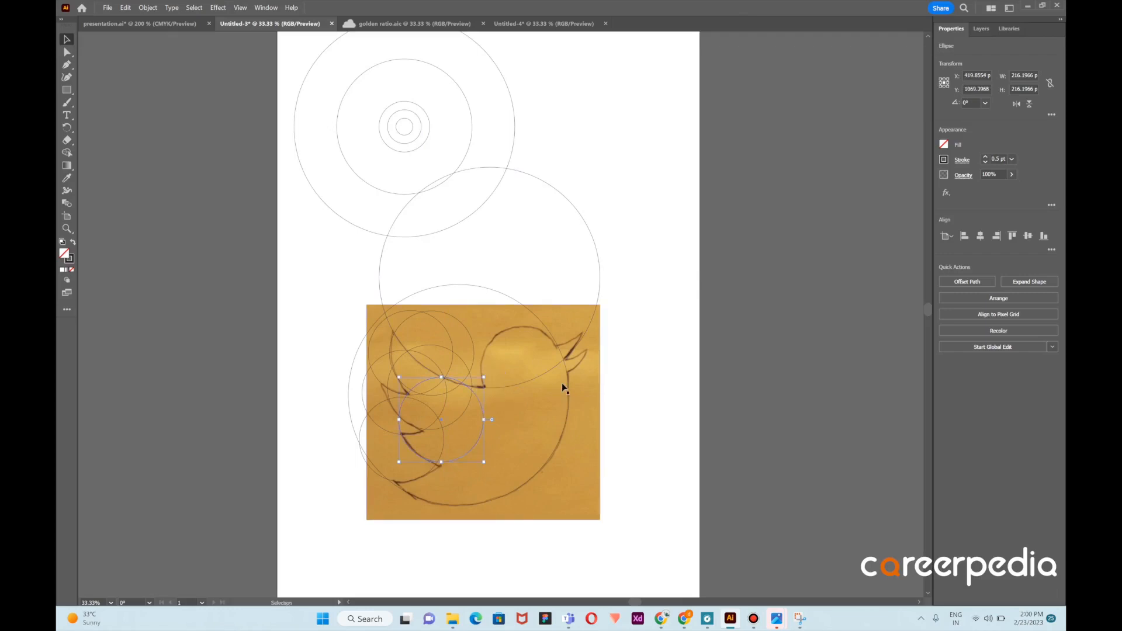
left_click(657, 345)
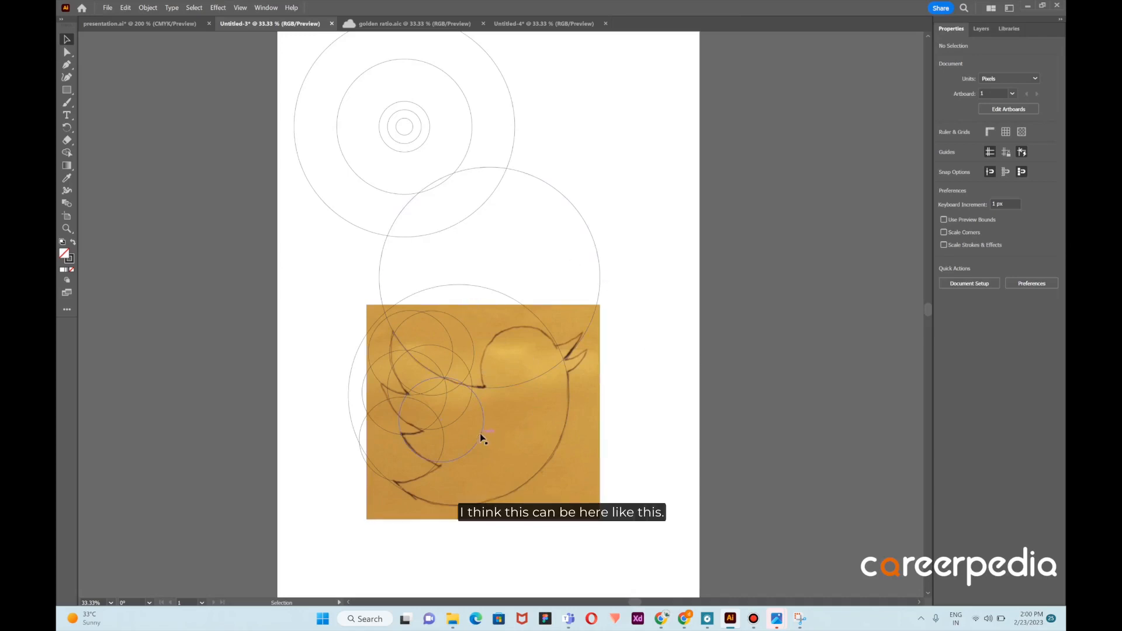
Place a copy of the wing circle on the bird's head and fine-tune its position
mouse_move(481, 437)
left_mouse_down()
mouse_move(522, 422)
mouse_move(560, 381)
mouse_move(546, 412)
left_mouse_up()
scroll(560, 381, "up", 3)
left_click(619, 382)
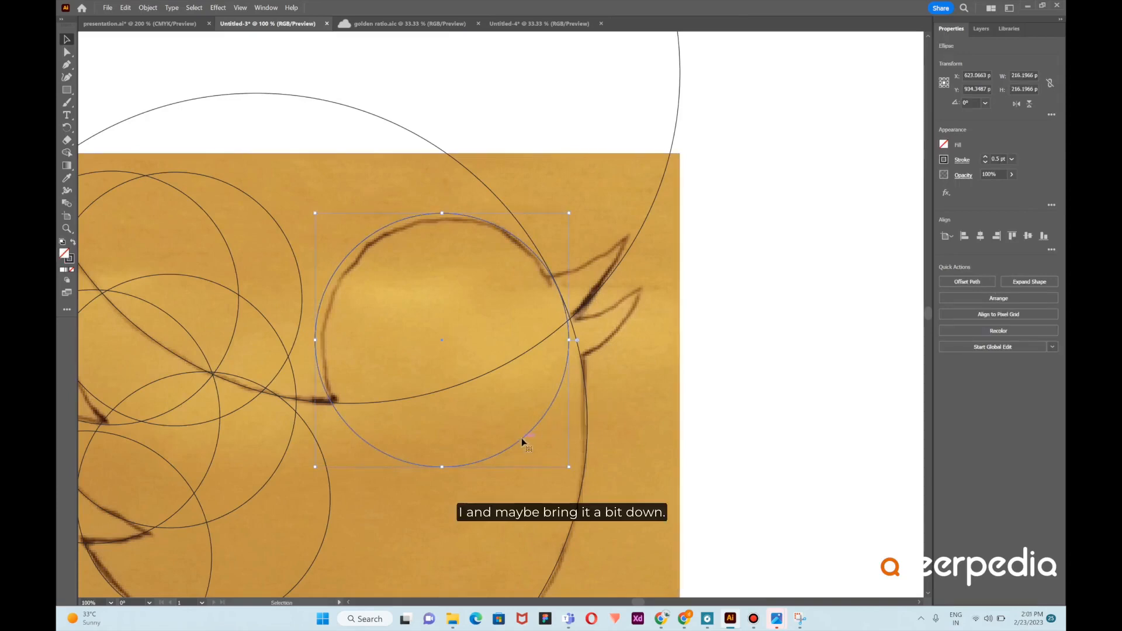
left_click_drag(522, 438, 524, 443)
left_click(626, 431)
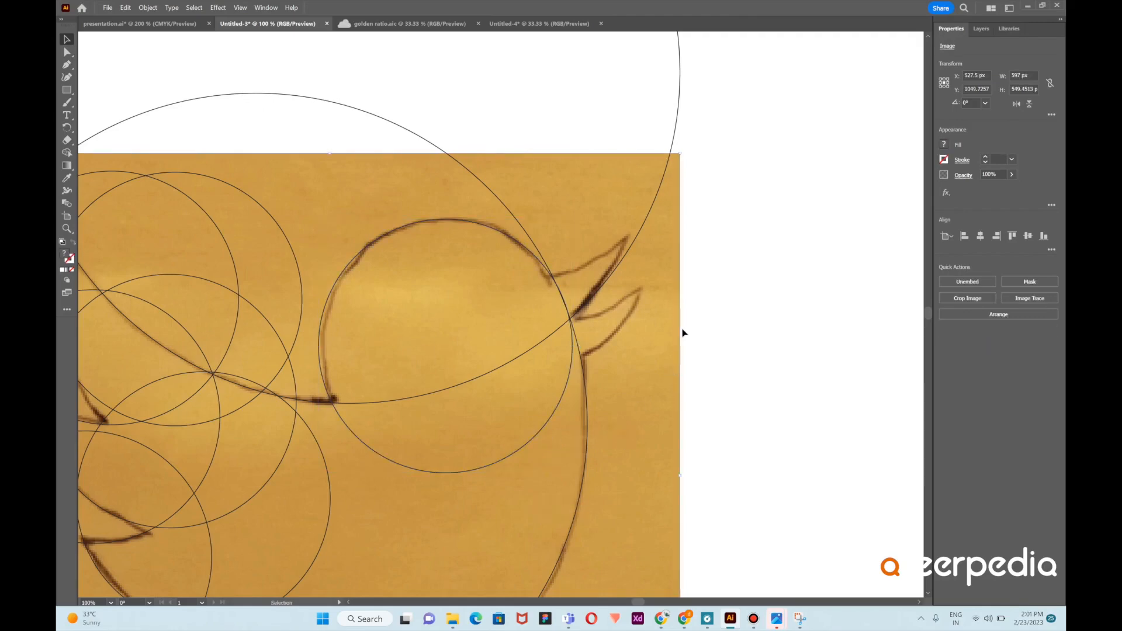
Duplicate the head circle up and to the right to trace the upper beak
scroll(683, 333, "down", 2)
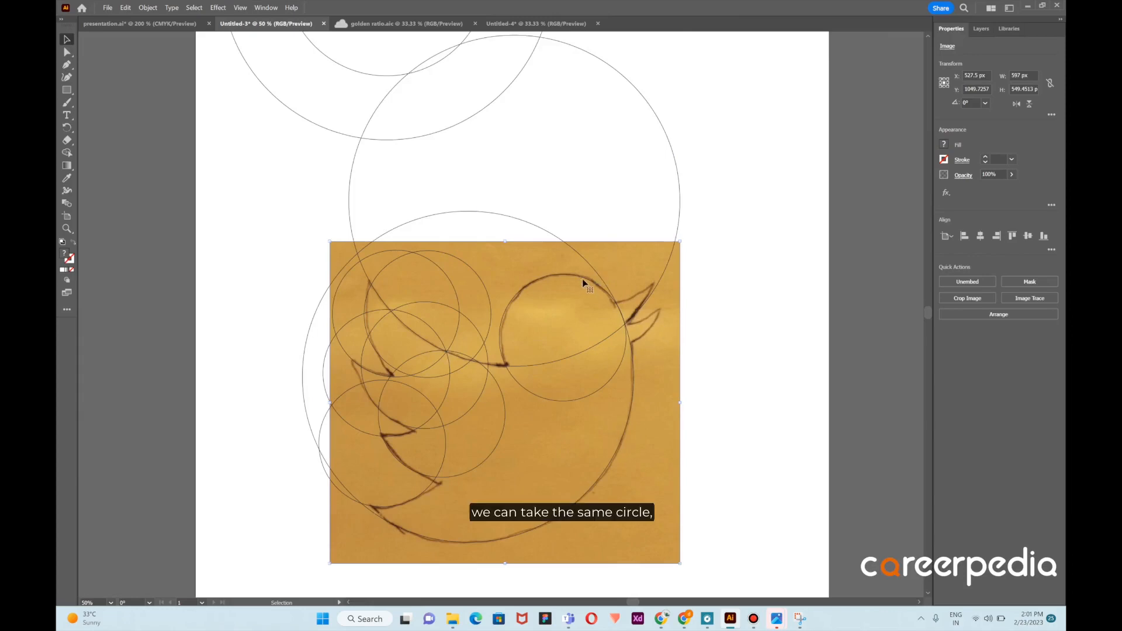
left_click_drag(584, 278, 636, 181)
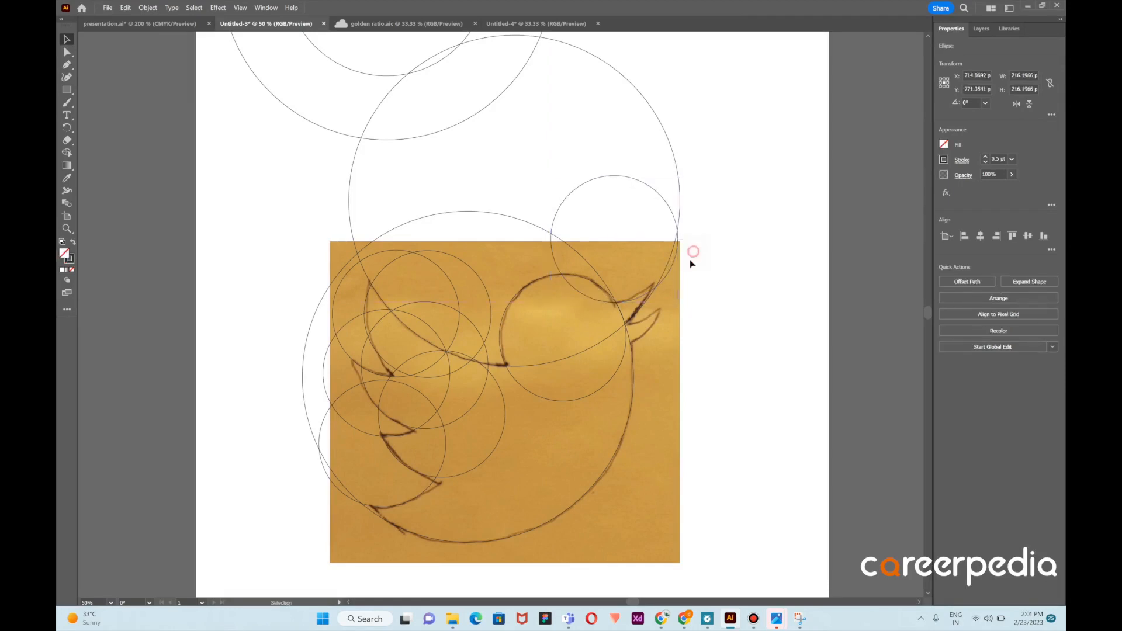
left_click(693, 248)
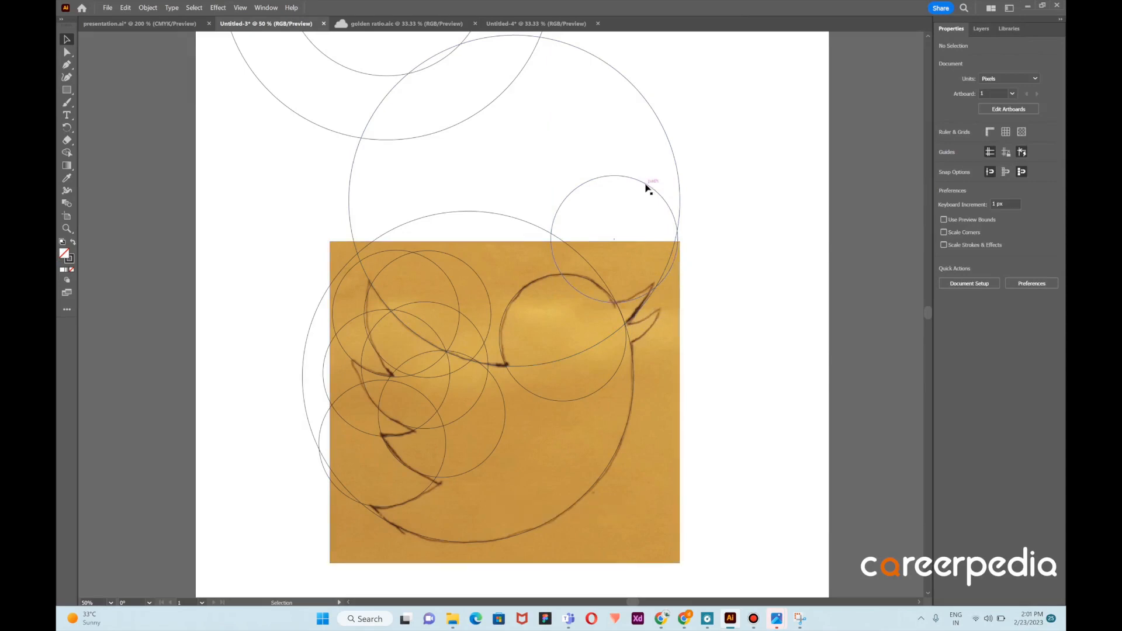
Duplicate the beak circle downward for the lower beak and nudge it into place
left_click_drag(646, 187, 632, 231)
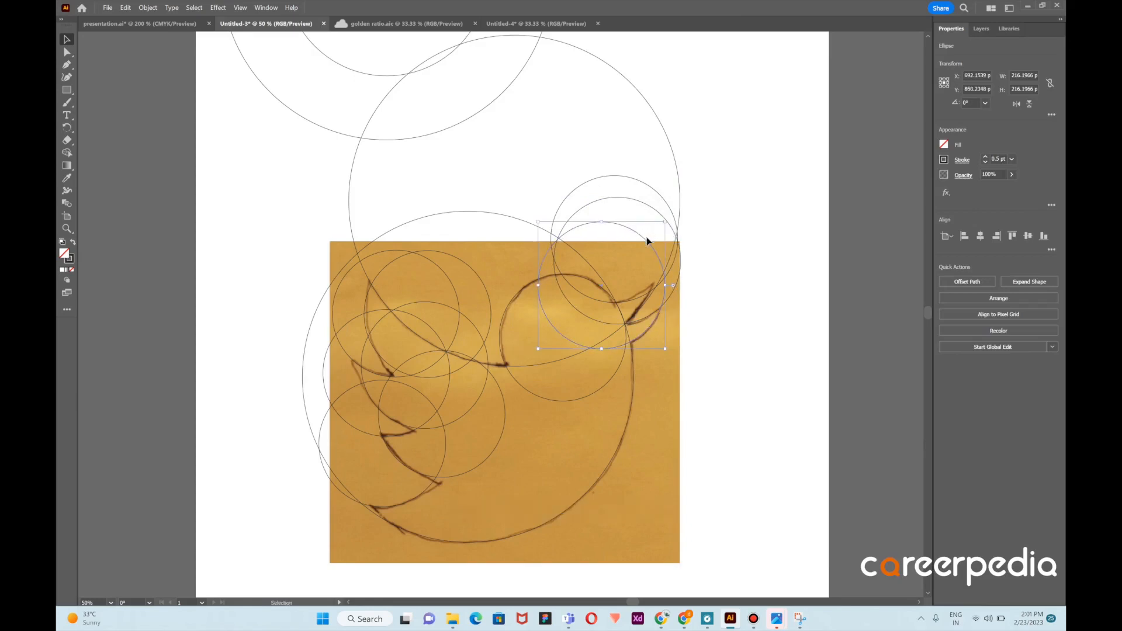
left_click_drag(647, 243, 647, 244)
left_click(711, 236)
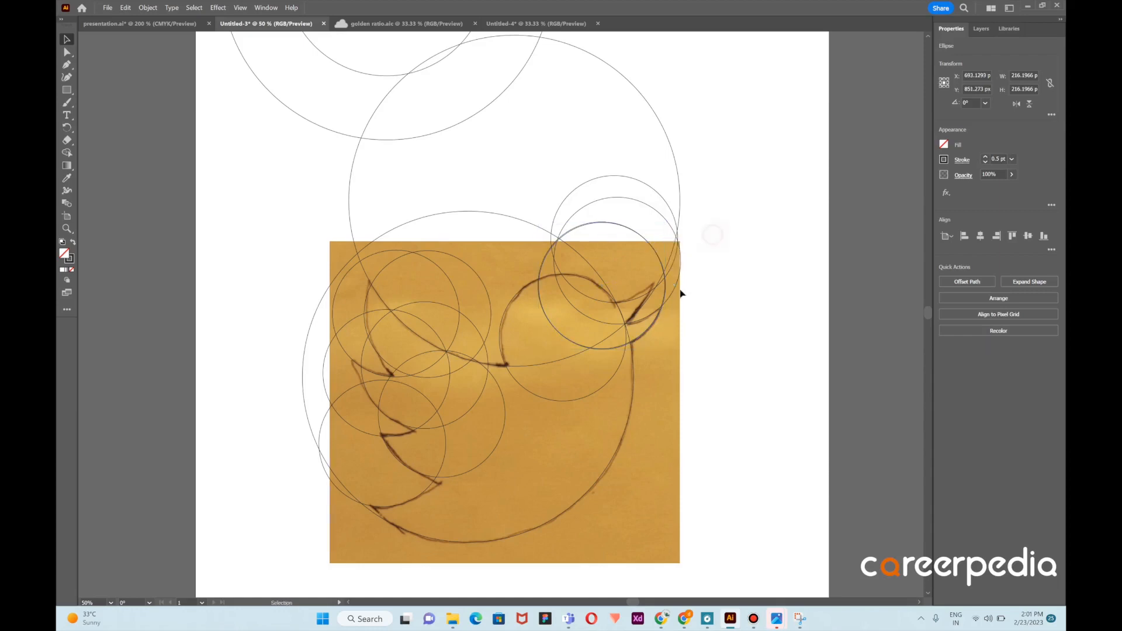
left_click(642, 338)
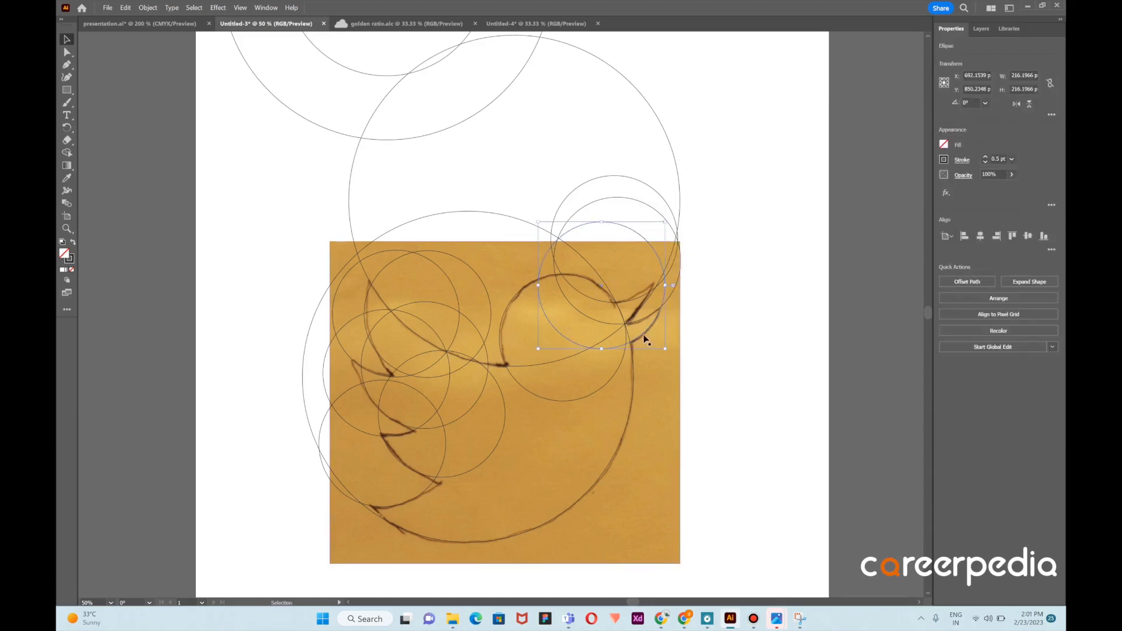
left_click_drag(642, 337, 640, 335)
left_click(701, 304)
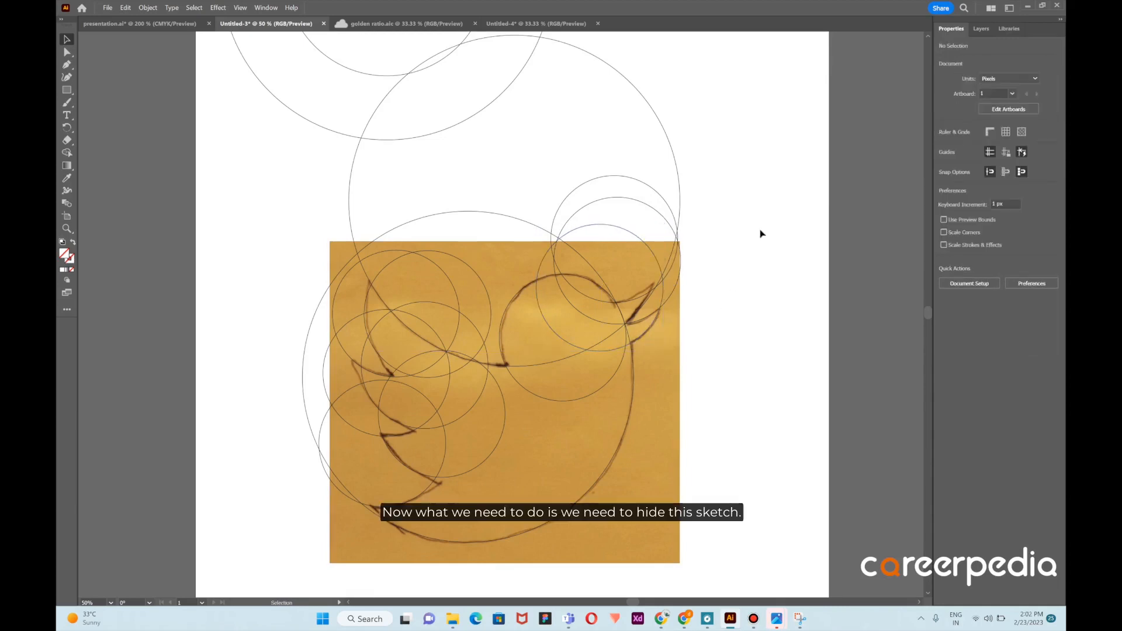
Hide the sketch image layer
left_click(665, 380)
left_click(981, 29)
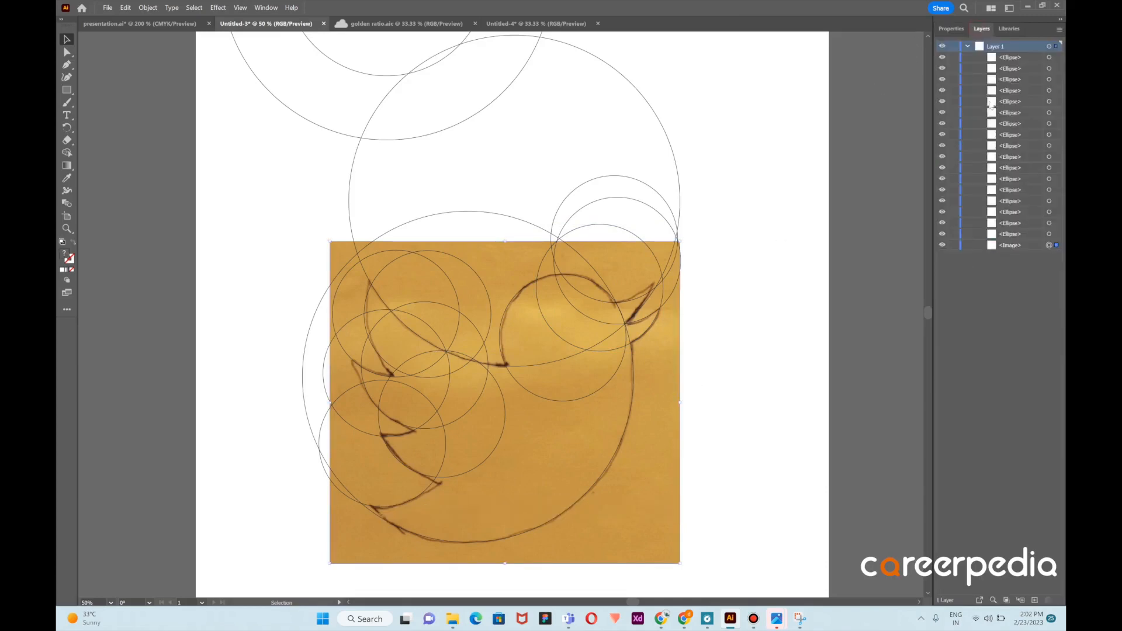
left_click(943, 246)
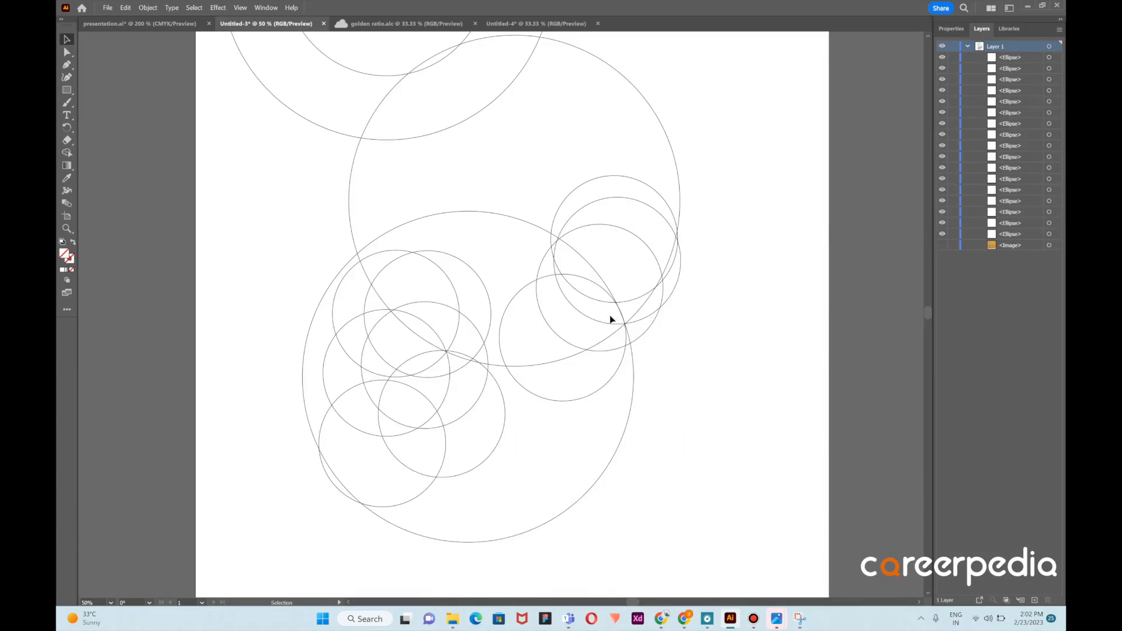
Select all the circles tracing the bird
scroll(467, 247, "up", 1)
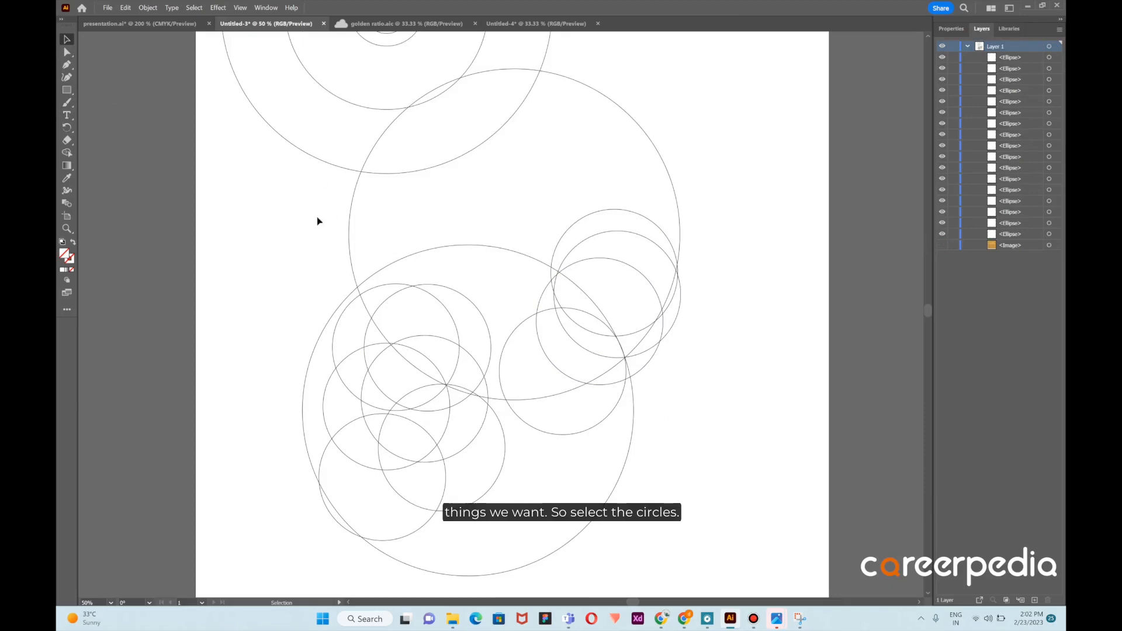
left_click_drag(256, 195, 721, 415)
left_click_drag(721, 536, 716, 576)
scroll(740, 366, "up", 1)
scroll(739, 359, "up", 5)
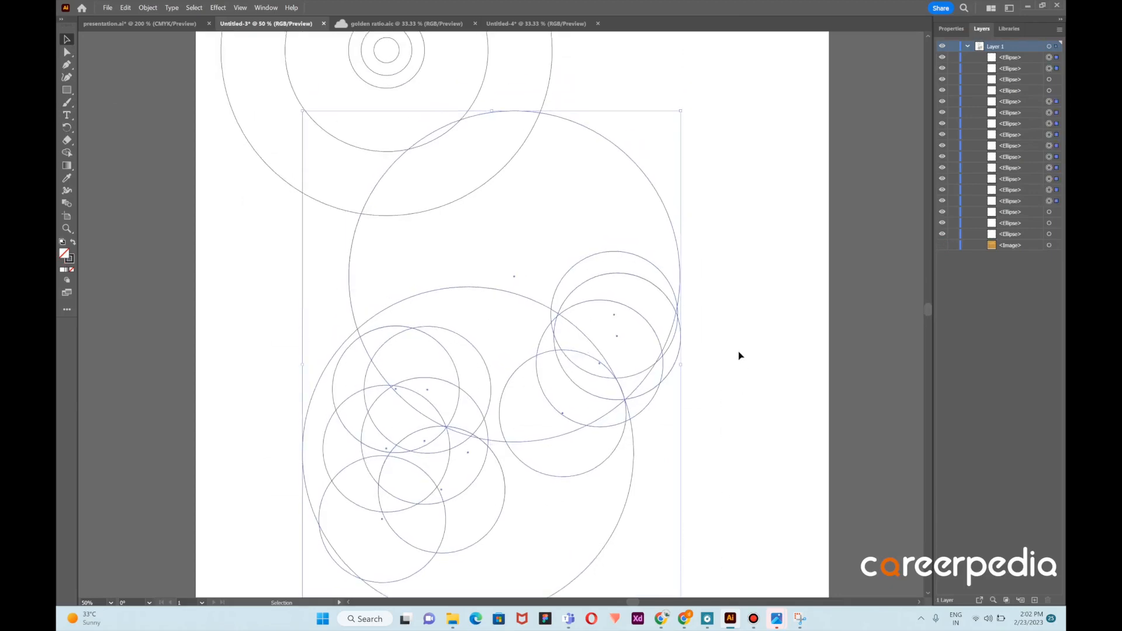
scroll(614, 123, "up", 4)
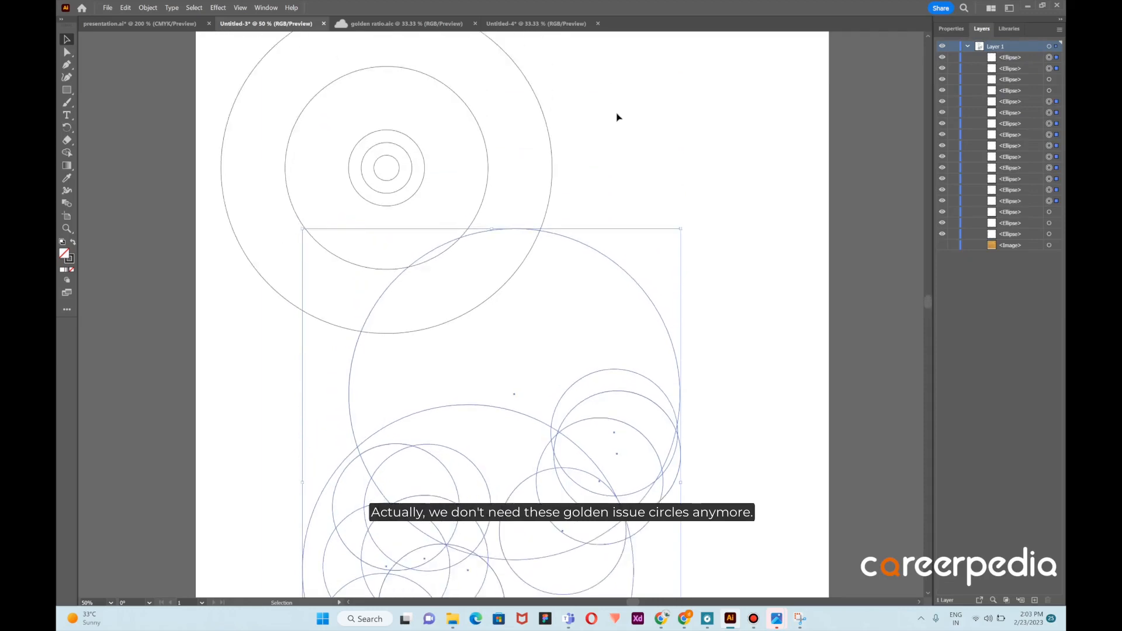
Delete the original set of golden-ratio circles above the bird
left_click_drag(574, 83, 241, 216)
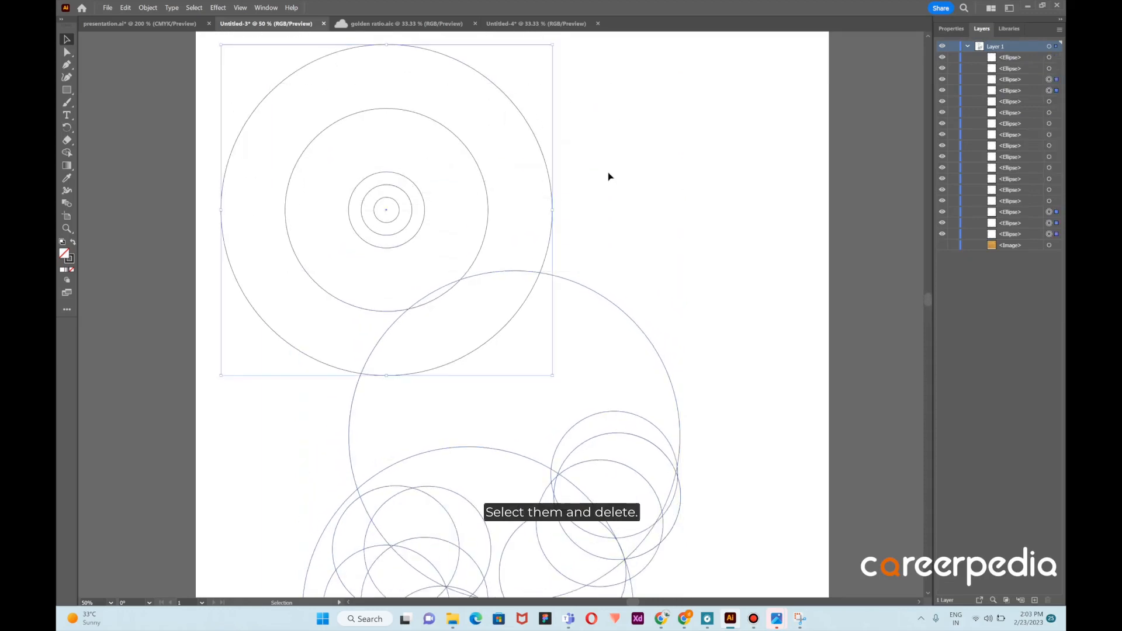
key("Delete")
scroll(607, 176, "down", 10)
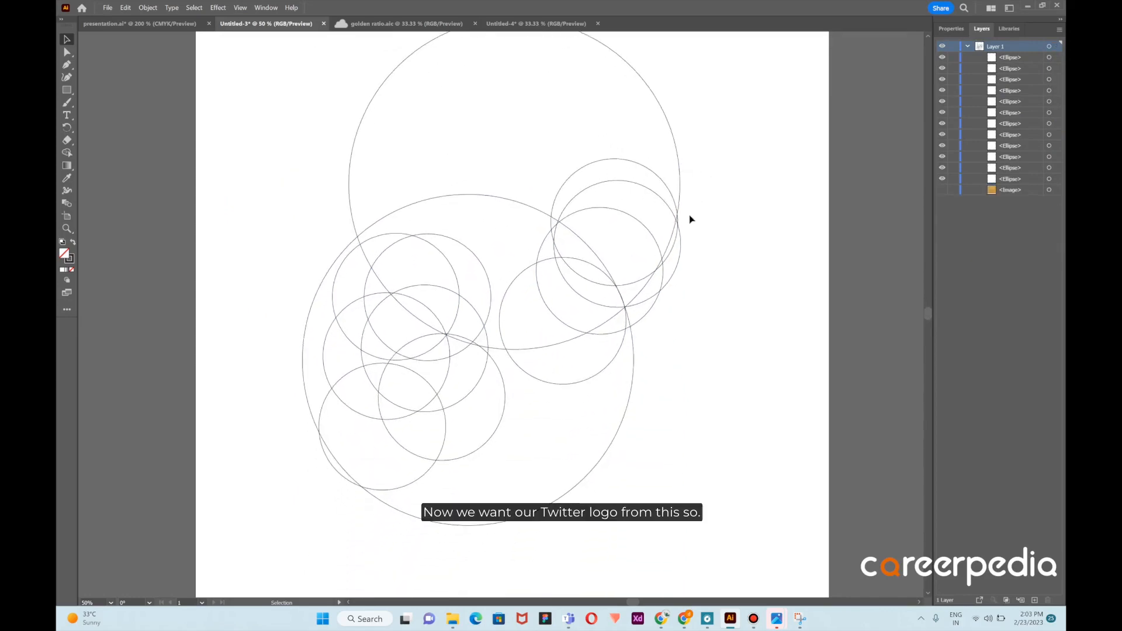
scroll(620, 207, "up", 1)
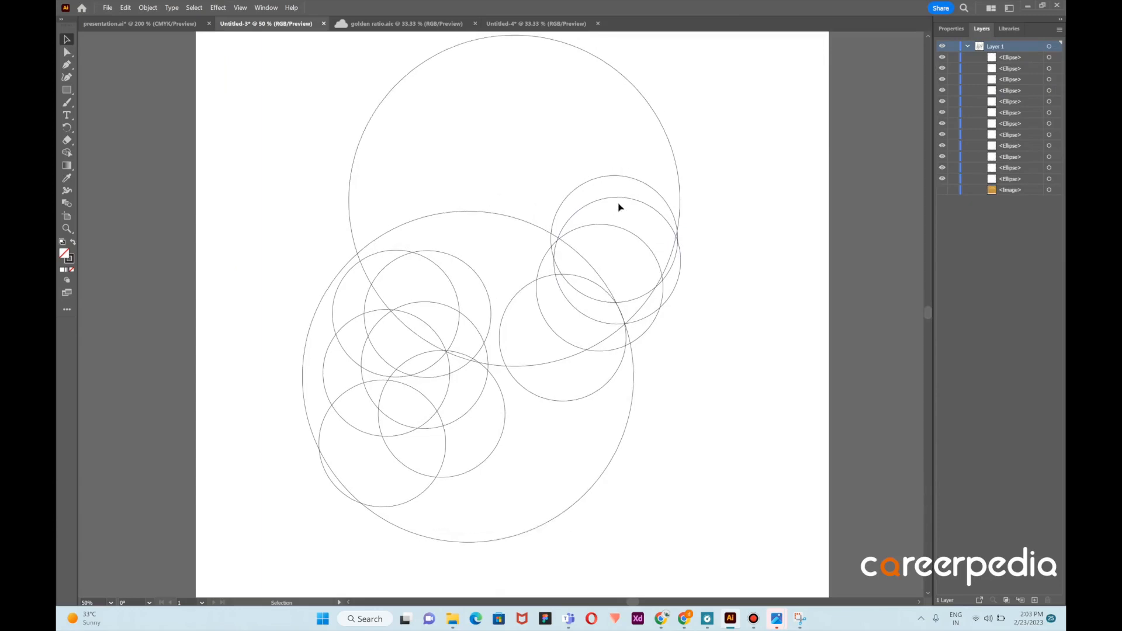
Select all the tracing circles and, with Shape Builder, delete the unneeded arcs above the head and around the beak
left_click_drag(263, 41, 697, 542)
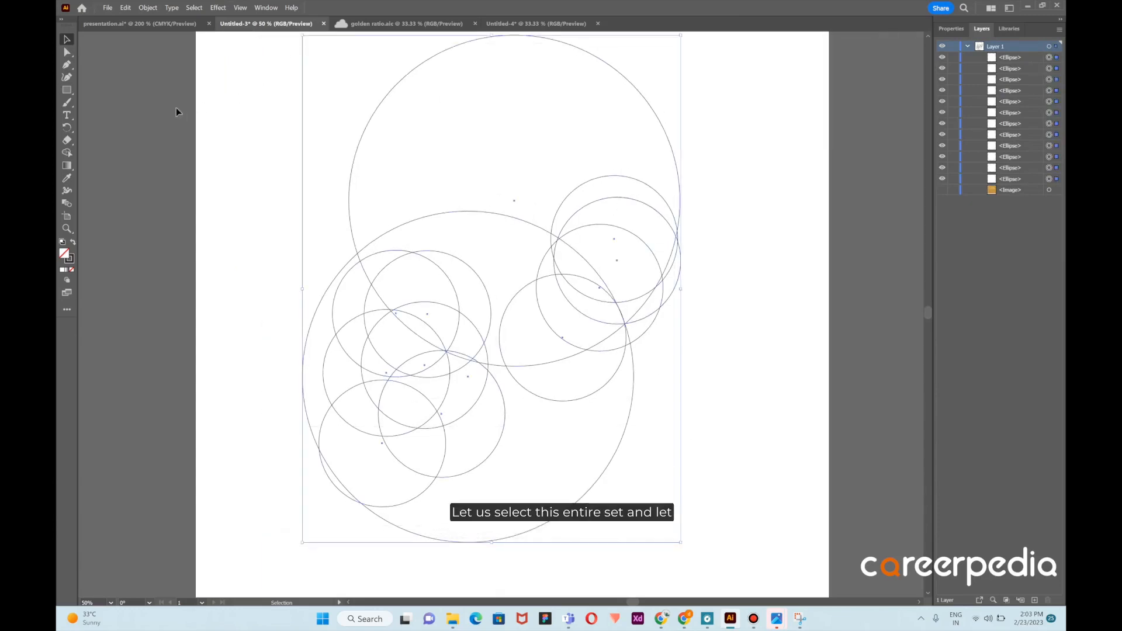
left_click(68, 153)
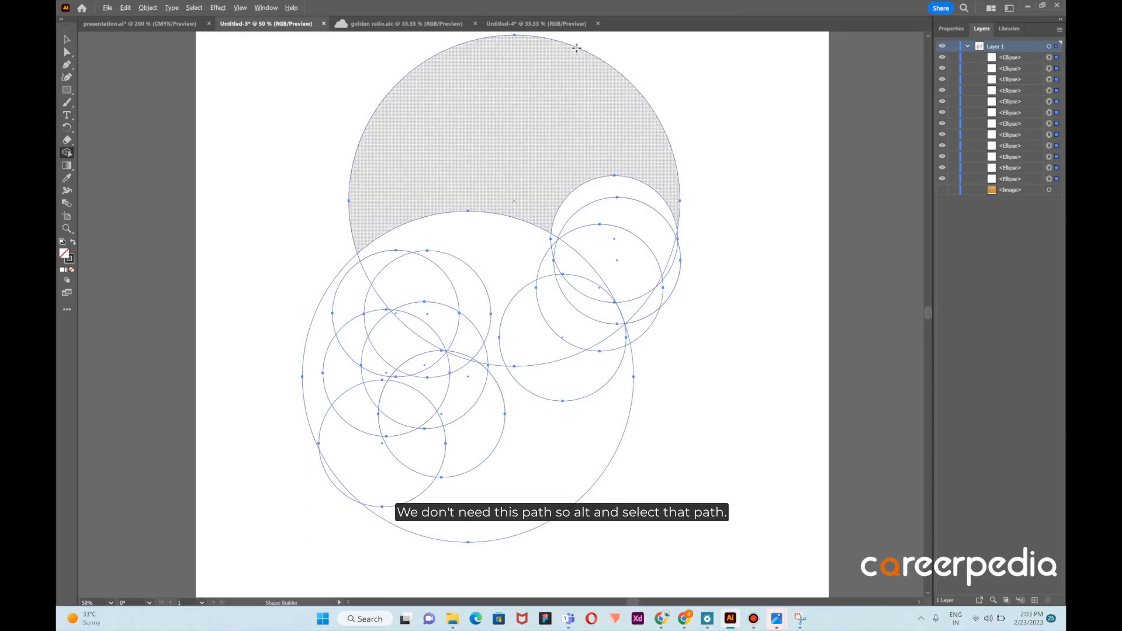
left_click(475, 39, "alt")
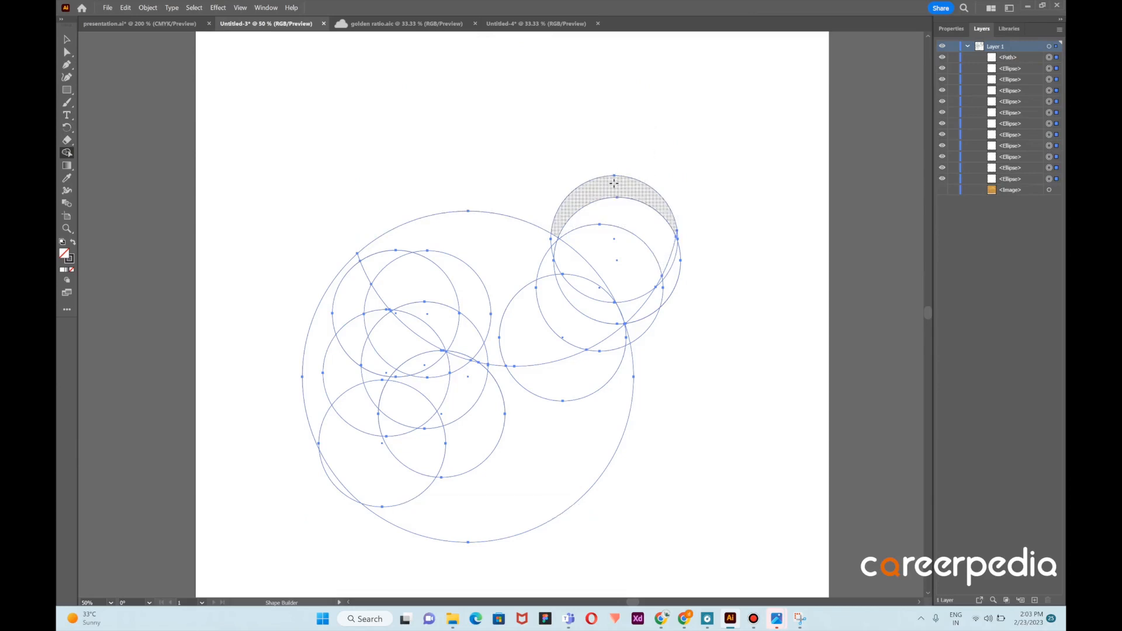
mouse_move(614, 183)
left_mouse_down()
mouse_move(603, 194)
mouse_move(614, 245)
mouse_move(678, 277)
mouse_move(654, 295)
mouse_move(662, 282)
left_mouse_up()
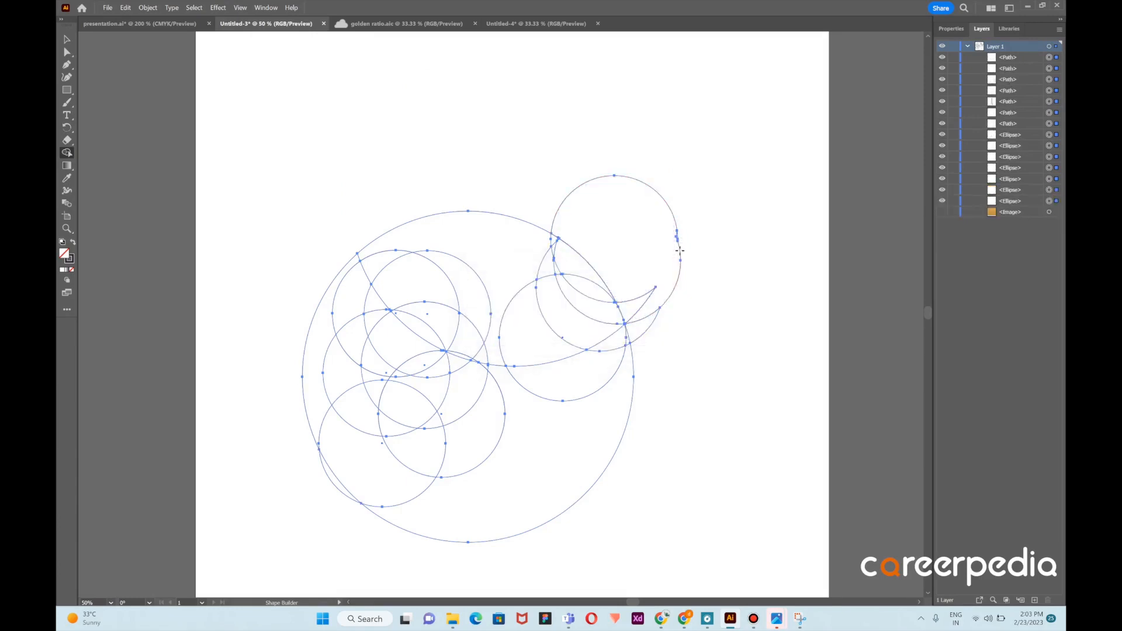
left_click(679, 251, "alt")
left_click(675, 211)
mouse_move(618, 143)
left_mouse_down()
mouse_move(666, 255)
mouse_move(571, 128)
mouse_move(593, 137)
left_mouse_up()
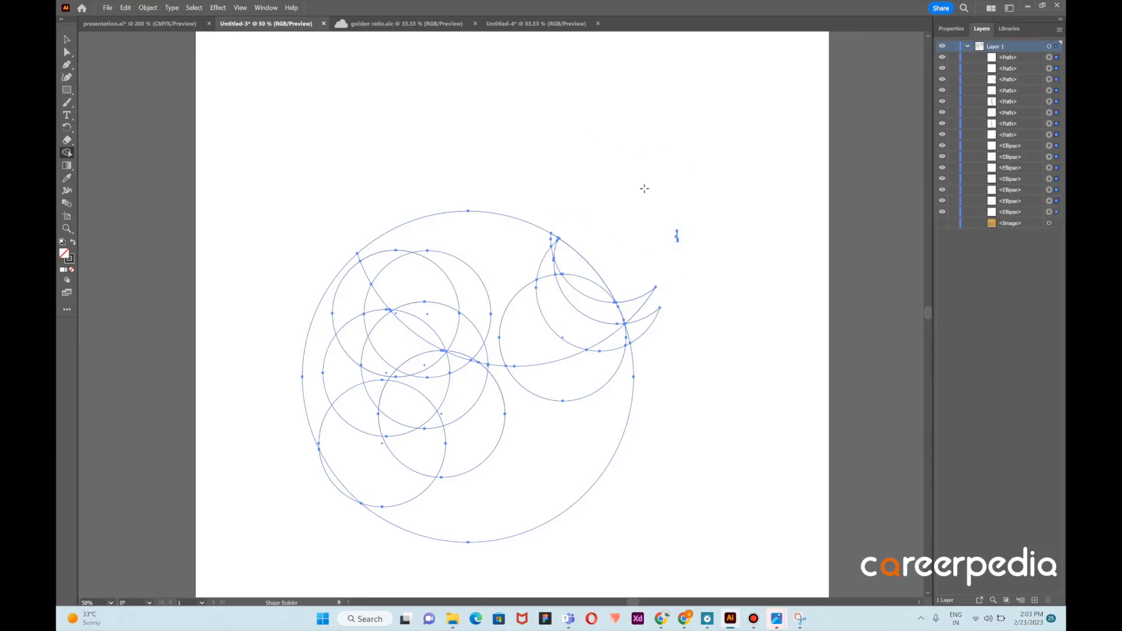
Delete the remaining stray arc fragments at the top of the head and the beak with Shape Builder
left_click(677, 233)
left_click(677, 236)
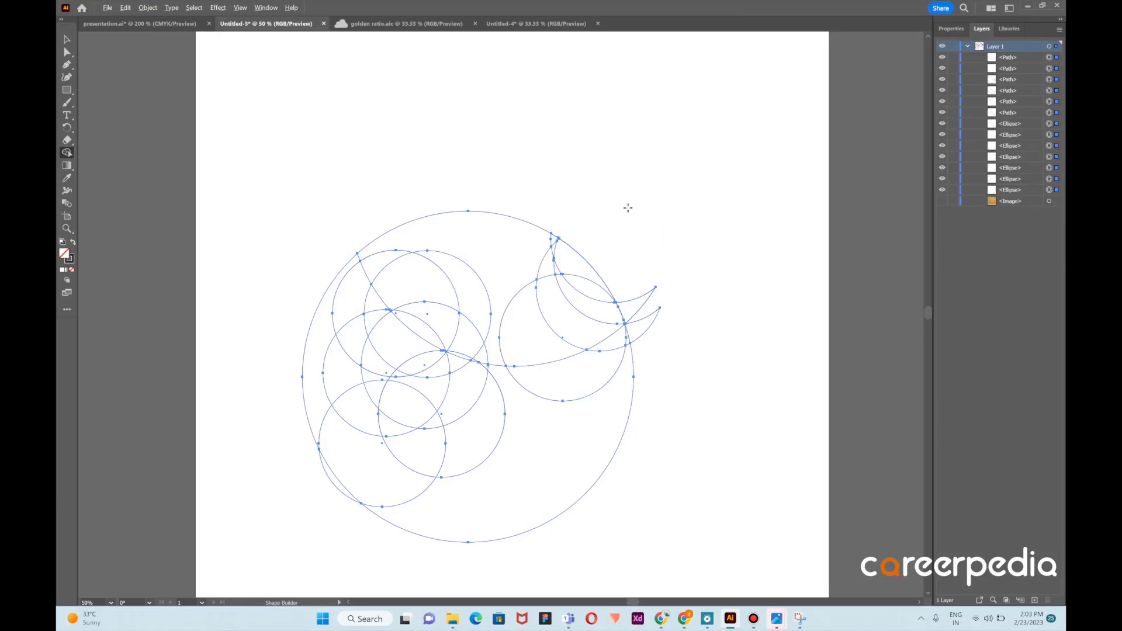
left_click_drag(474, 211, 496, 231)
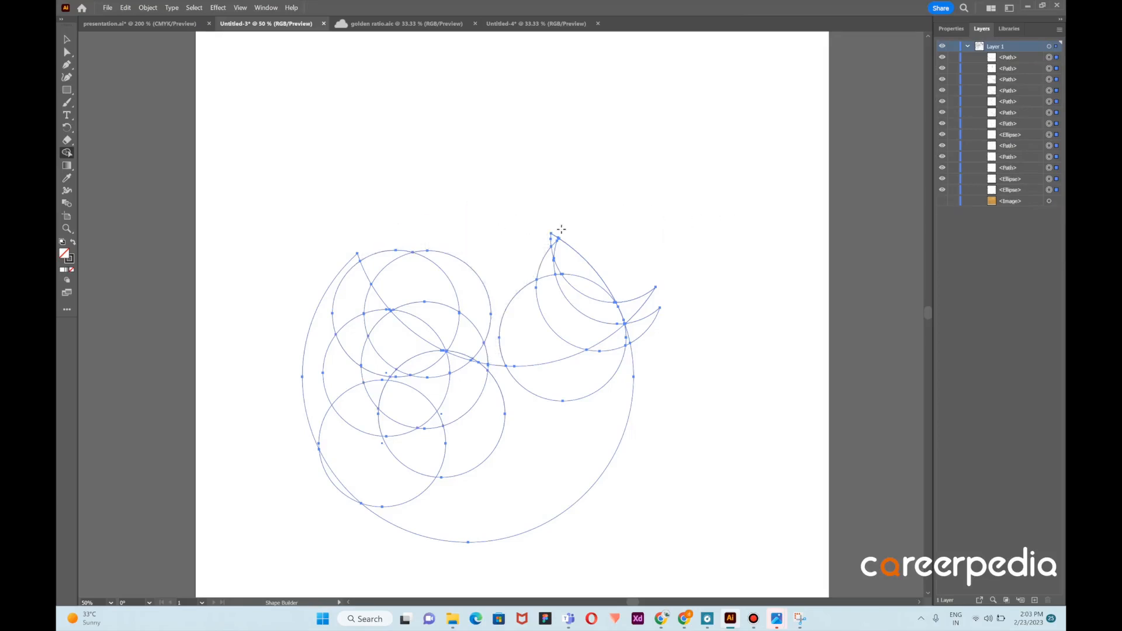
mouse_move(592, 248)
left_mouse_down()
mouse_move(519, 265)
mouse_move(564, 245)
mouse_move(552, 239)
left_mouse_up()
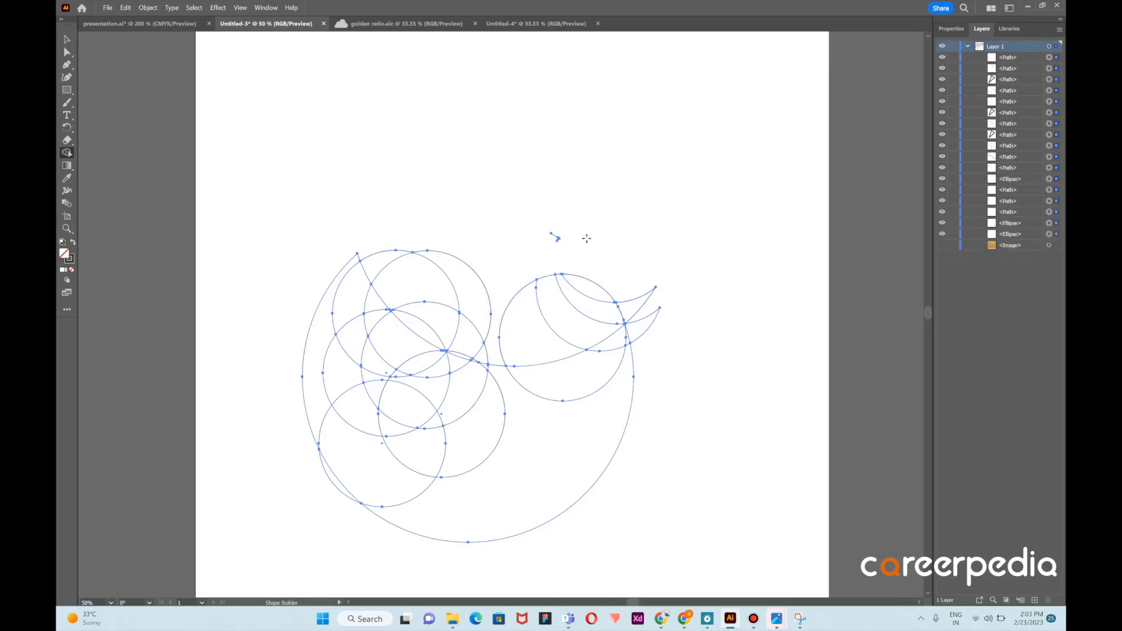
left_click(557, 237, "alt")
left_click(558, 237, "alt")
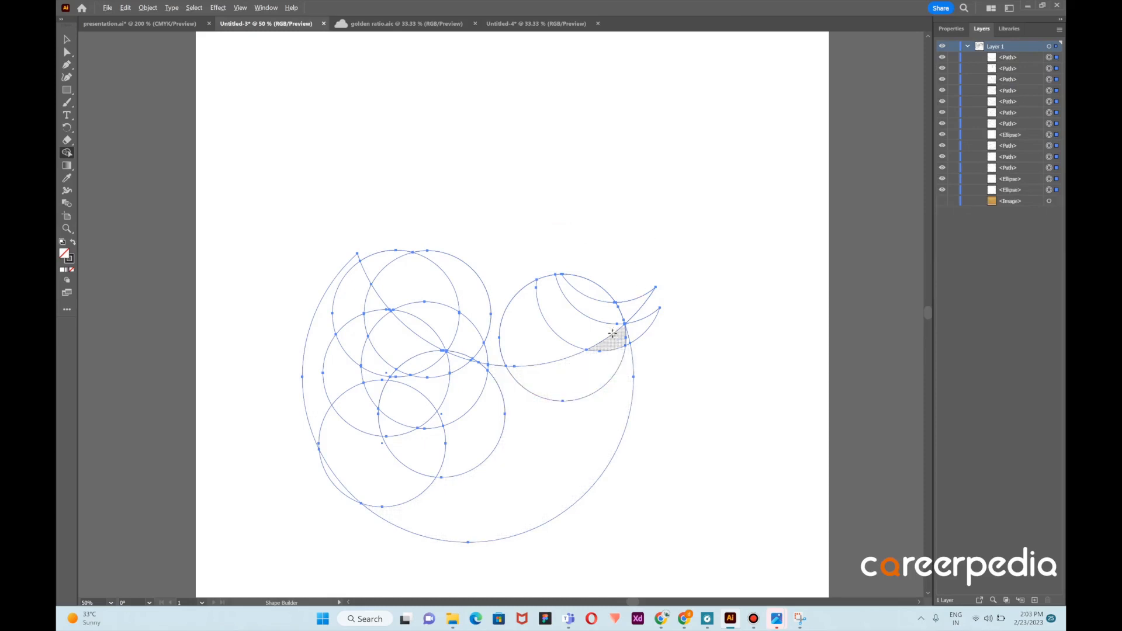
Merge the head and body regions into a single shape with Shape Builder
mouse_move(591, 292)
left_mouse_down()
mouse_move(581, 304)
mouse_move(600, 358)
left_mouse_up()
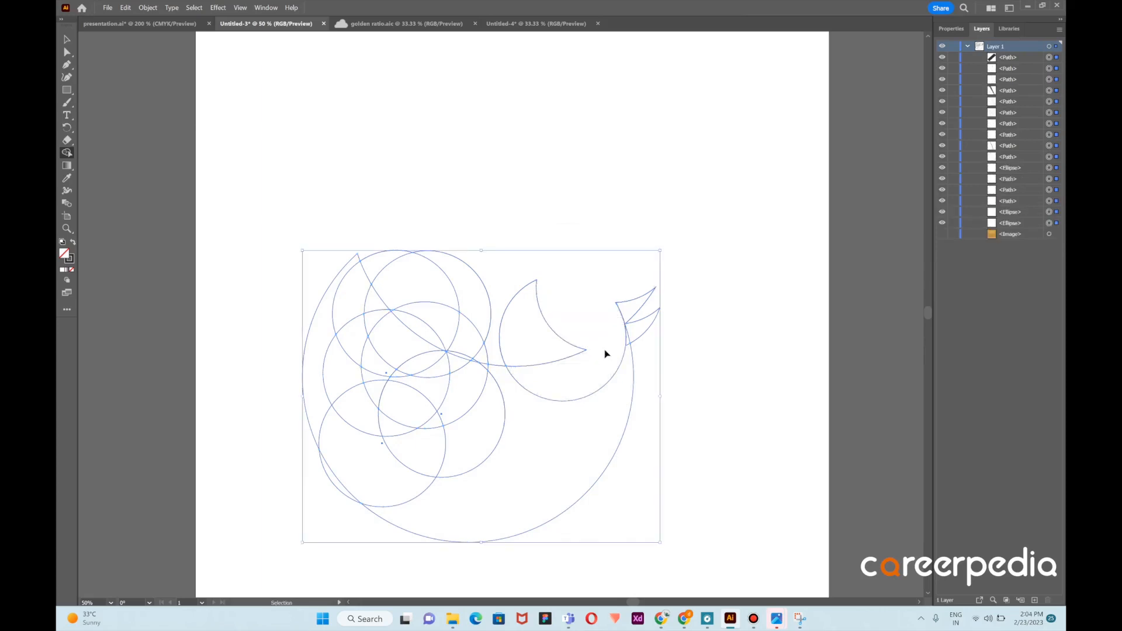
key("ctrl+z")
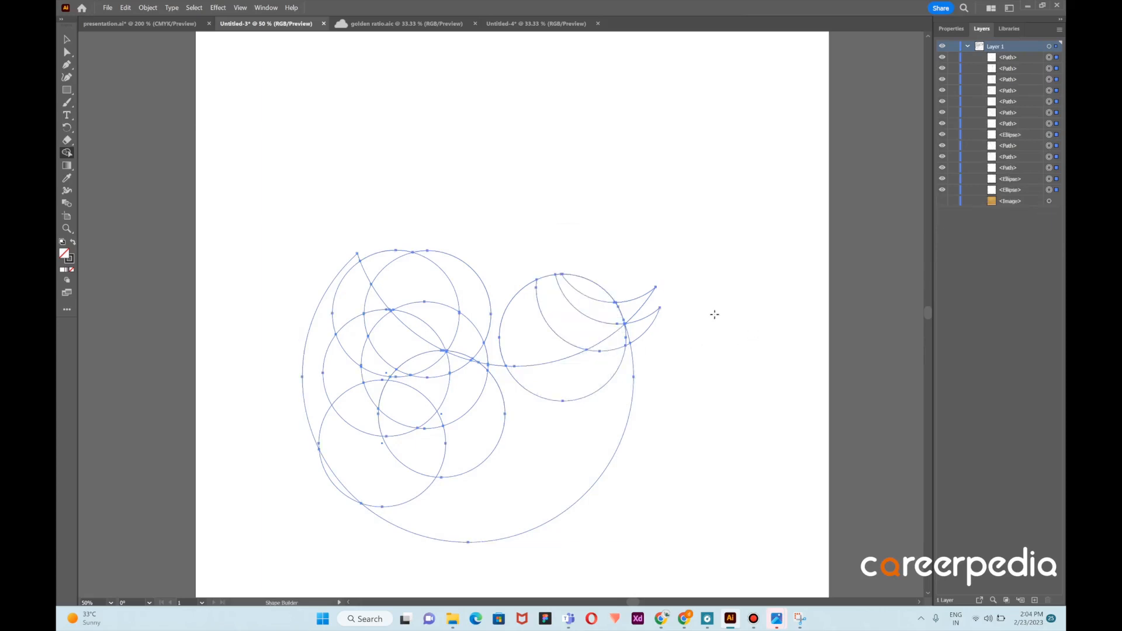
mouse_move(538, 458)
left_mouse_down()
mouse_move(554, 446)
mouse_move(598, 296)
mouse_move(621, 354)
left_mouse_up()
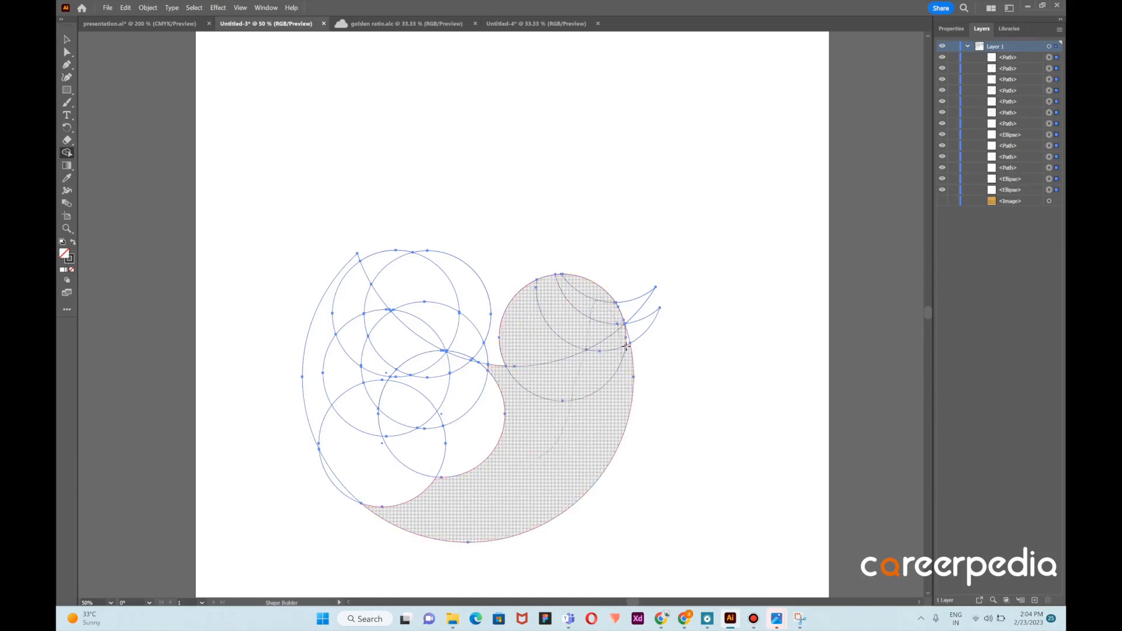
mouse_move(627, 340)
left_mouse_down()
mouse_move(624, 327)
mouse_move(618, 370)
left_mouse_up()
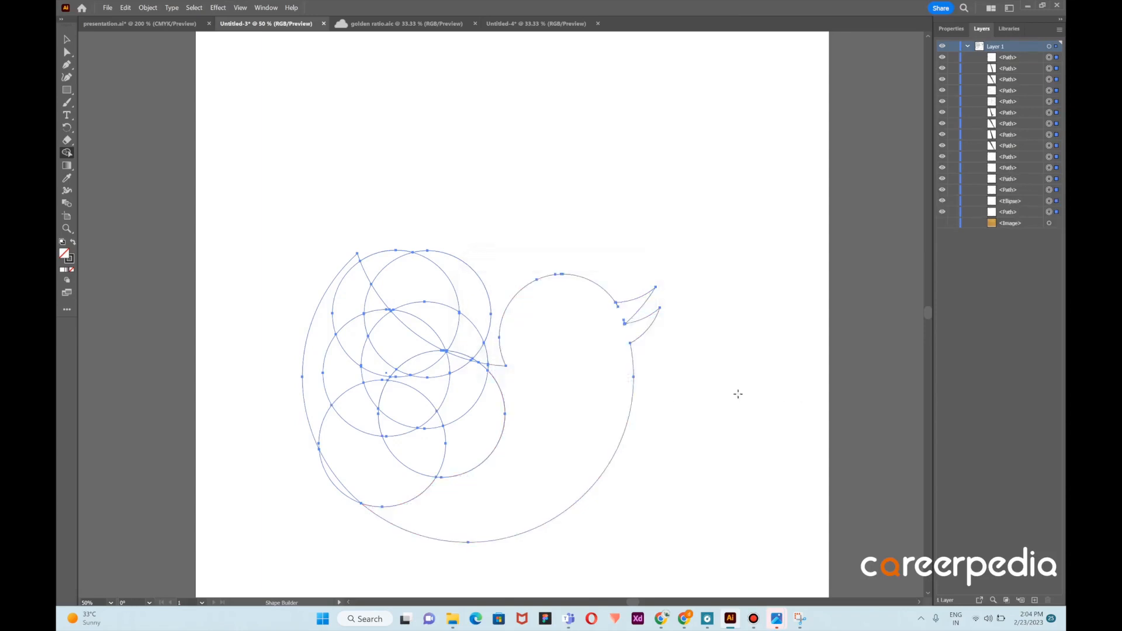
Merge the beak pieces into the head shape with Shape Builder
scroll(643, 332, "up", 3)
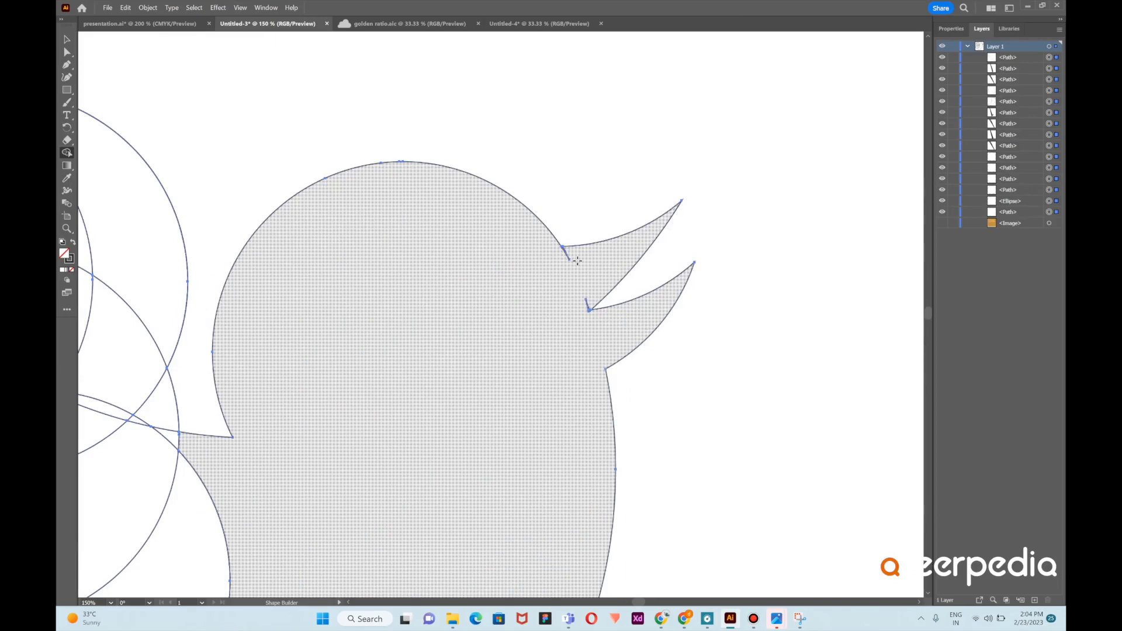
left_click(753, 619)
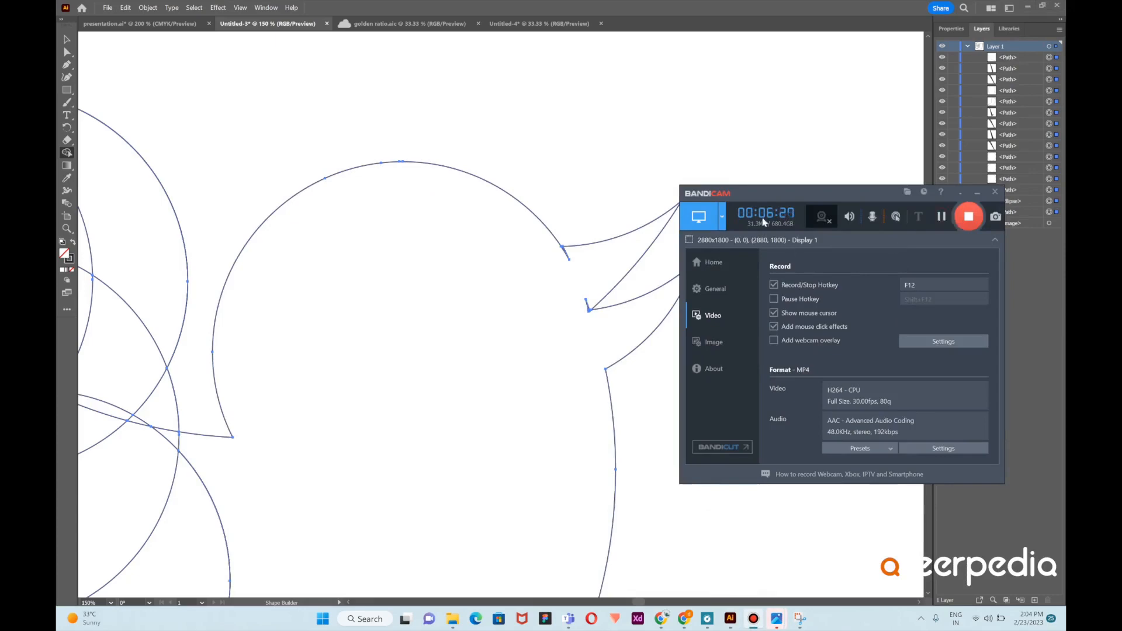
left_click(794, 140)
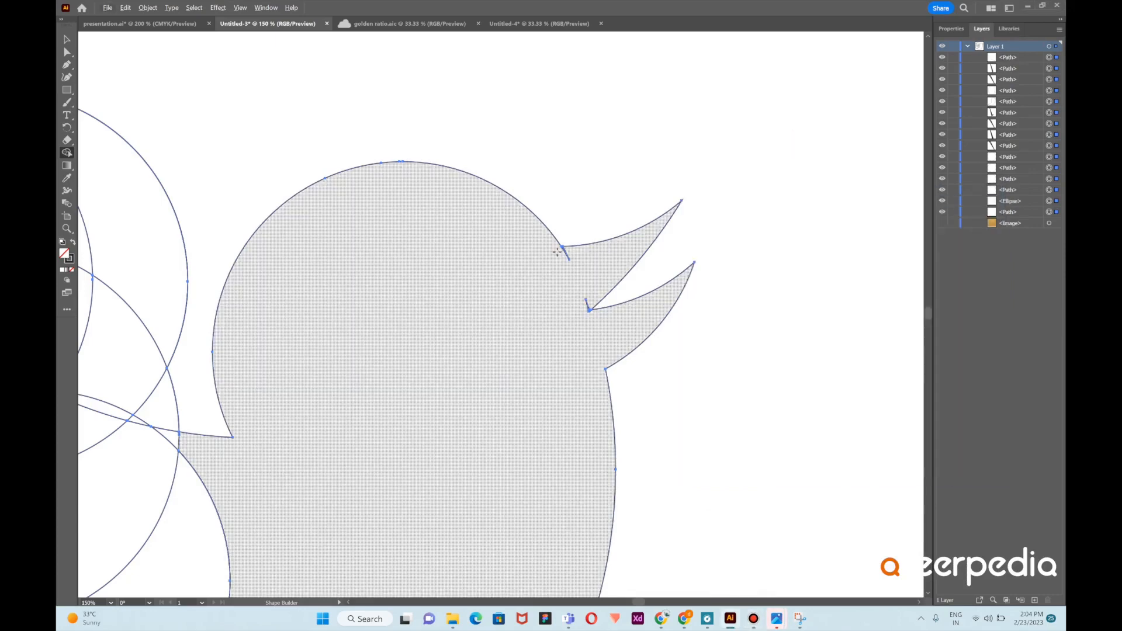
mouse_move(550, 252)
left_mouse_down()
mouse_move(569, 253)
mouse_move(554, 256)
left_mouse_up()
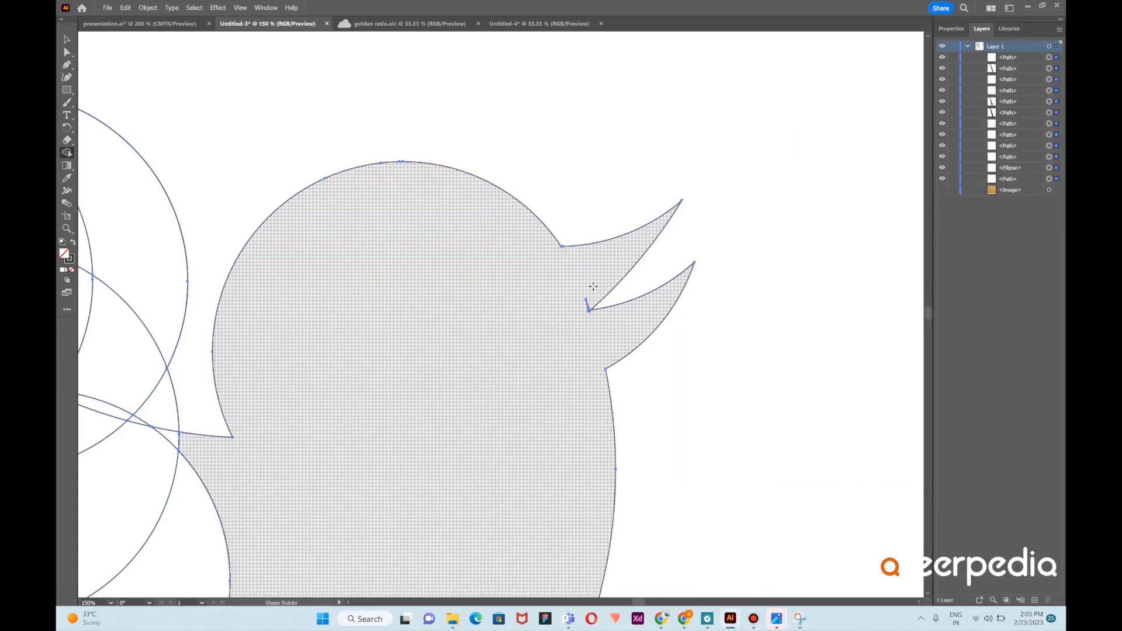
left_click_drag(586, 303, 584, 310)
scroll(461, 304, "down", 3)
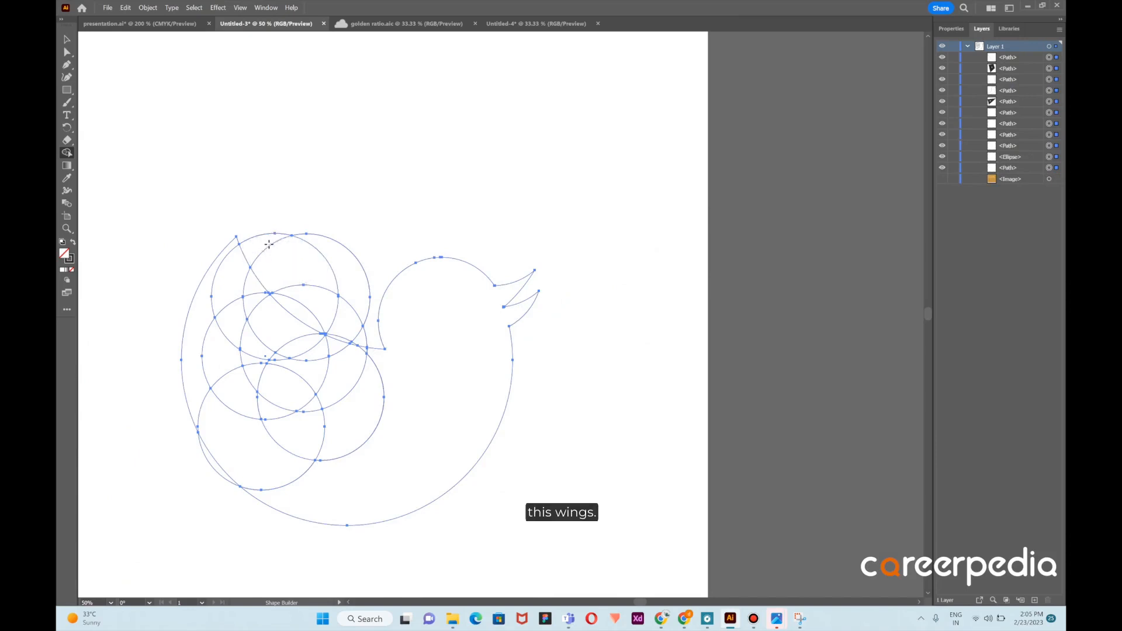
Delete the unwanted circle segments around the wing area with Shape Builder
mouse_move(262, 244)
left_mouse_down()
mouse_move(345, 286)
mouse_move(327, 307)
mouse_move(336, 294)
left_mouse_up()
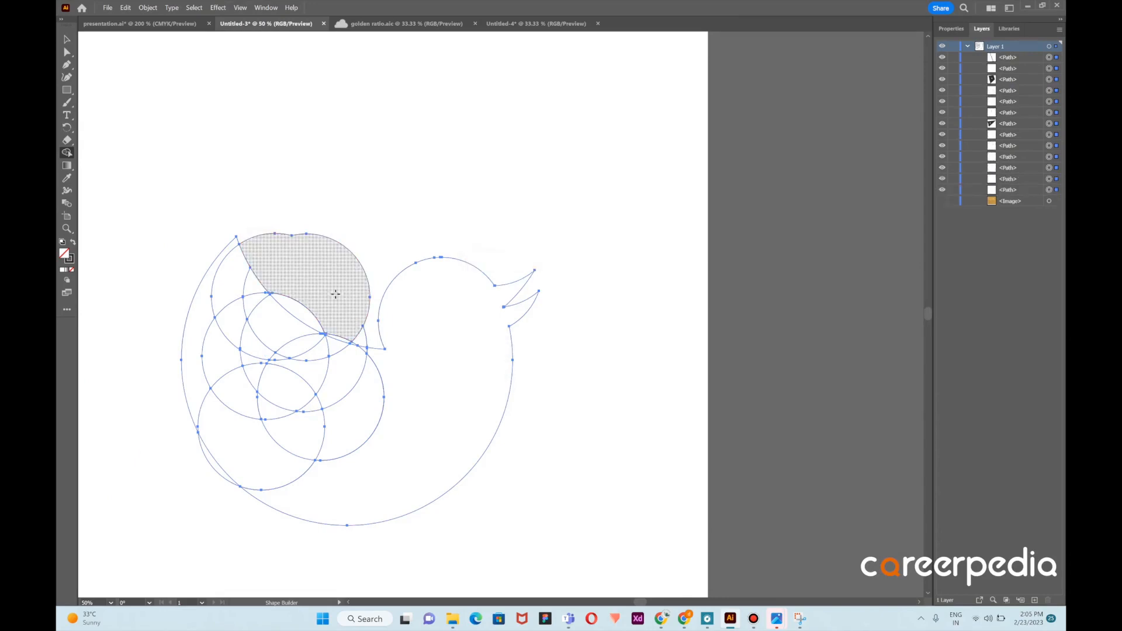
left_click(333, 240, "alt")
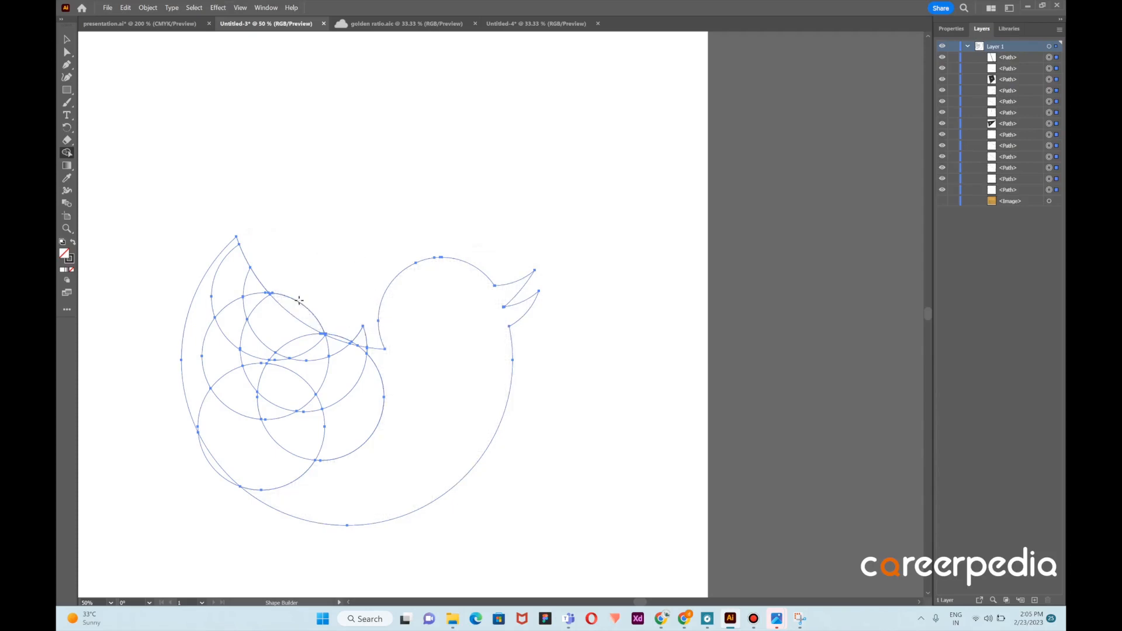
left_click_drag(299, 299, 365, 336)
left_click(365, 335, "alt")
left_click(317, 319, "alt")
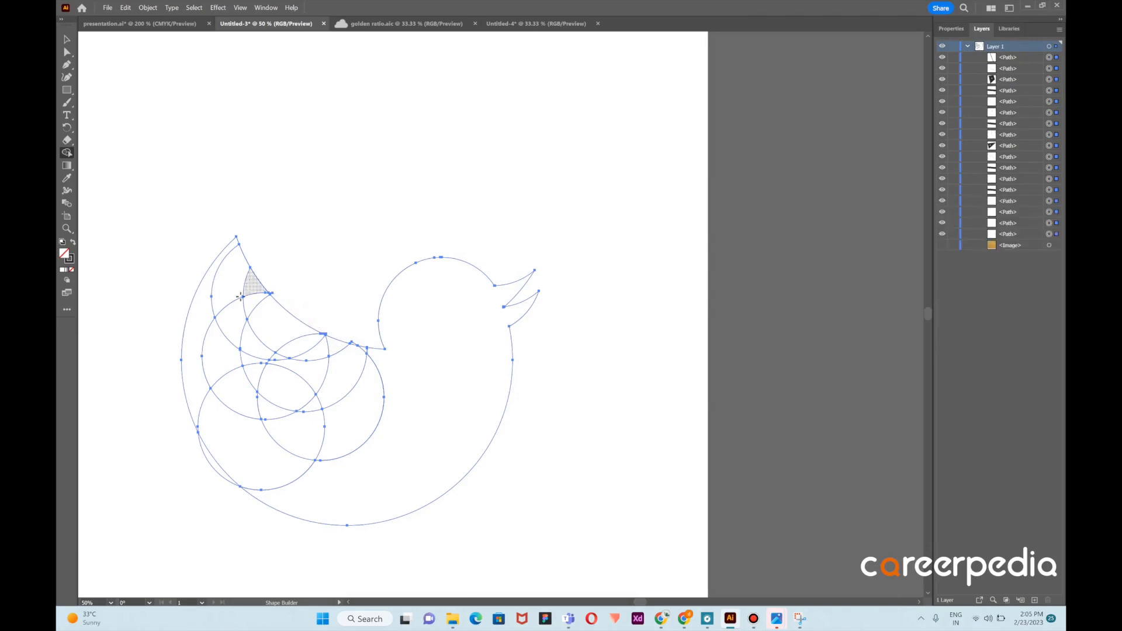
left_click(183, 330, "alt")
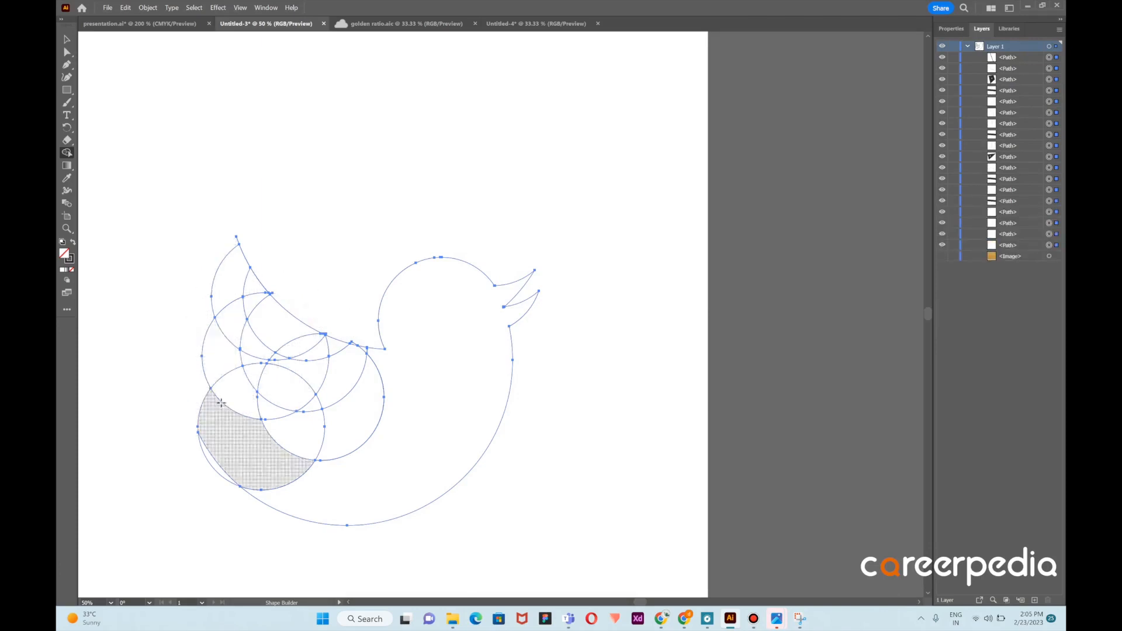
Show the sketch image layer and remove the stray arc at the upper wing tip
left_click(943, 257)
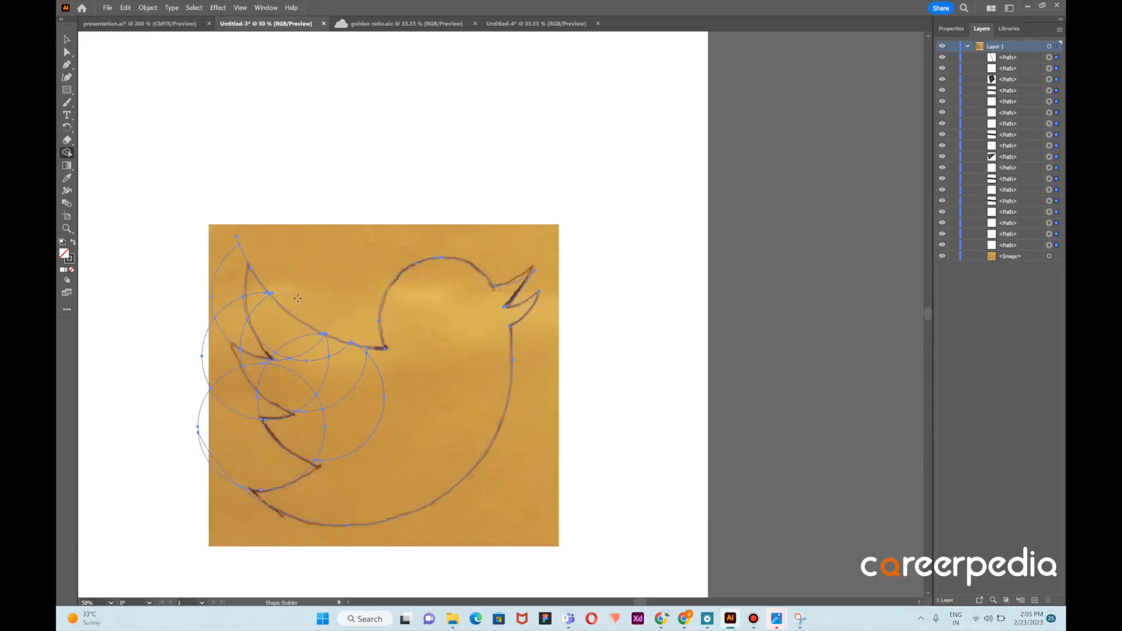
left_click(217, 270, "alt")
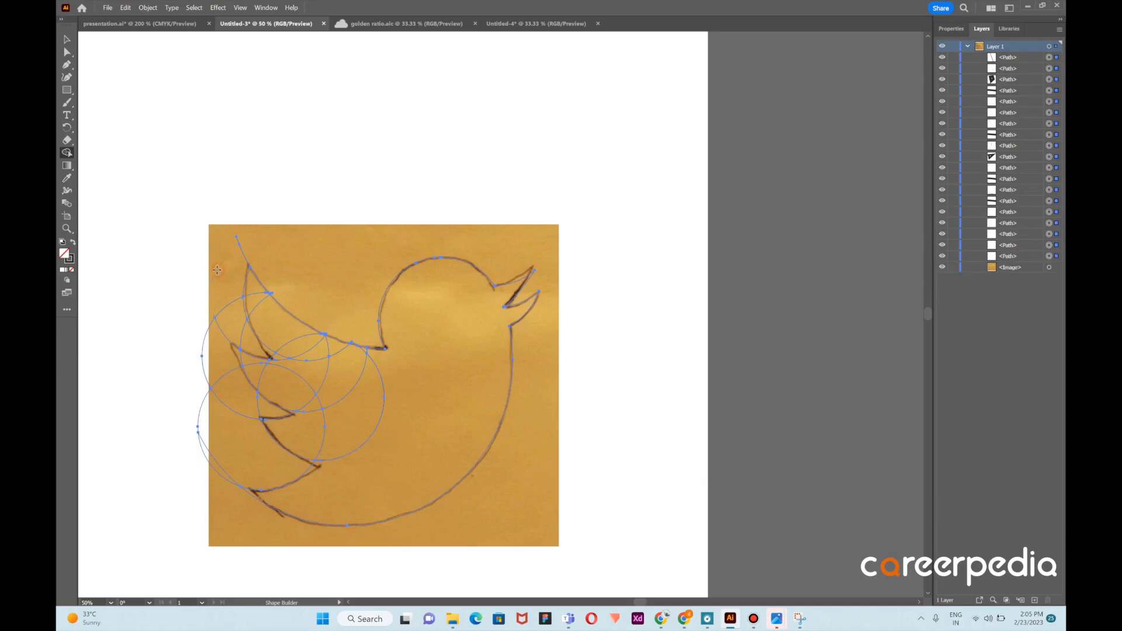
left_click(240, 248, "alt")
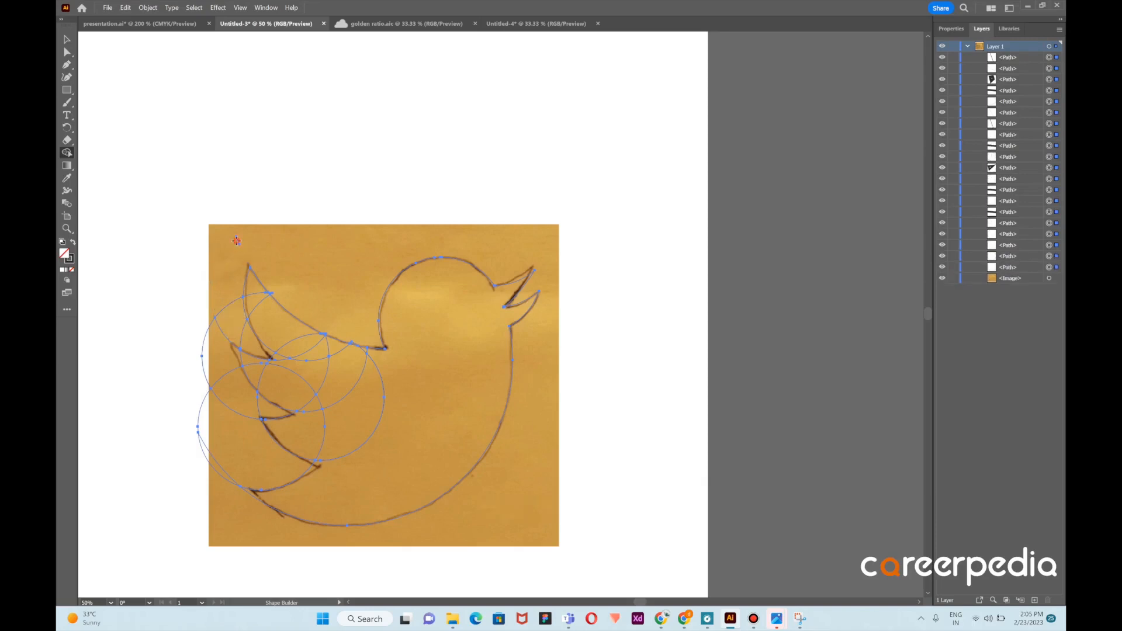
left_click(236, 240, "alt")
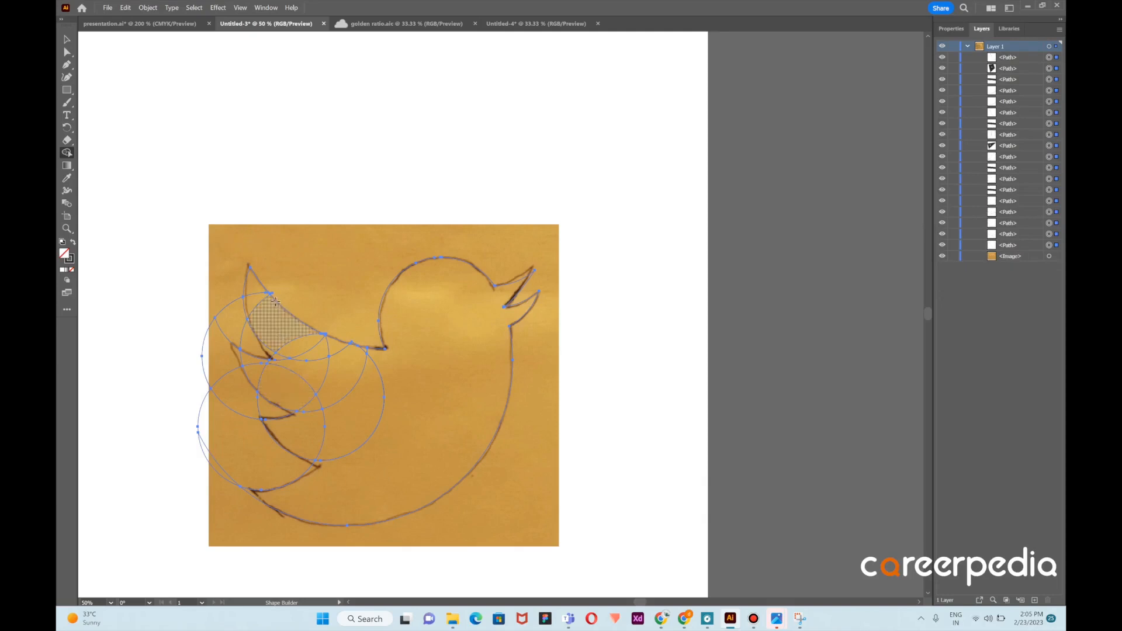
Merge the wing feather regions into the body shape and delete the small leftover pieces between feathers
mouse_move(263, 299)
left_mouse_down()
mouse_move(316, 355)
mouse_move(391, 404)
left_mouse_up()
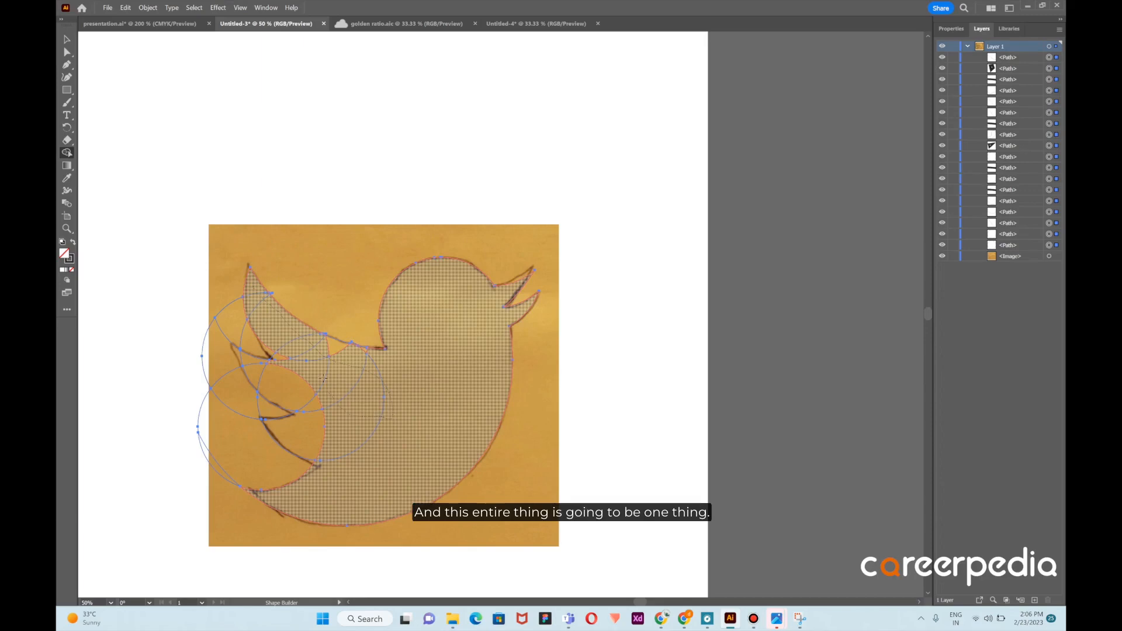
mouse_move(323, 378)
left_mouse_down()
mouse_move(317, 353)
mouse_move(354, 364)
left_mouse_up()
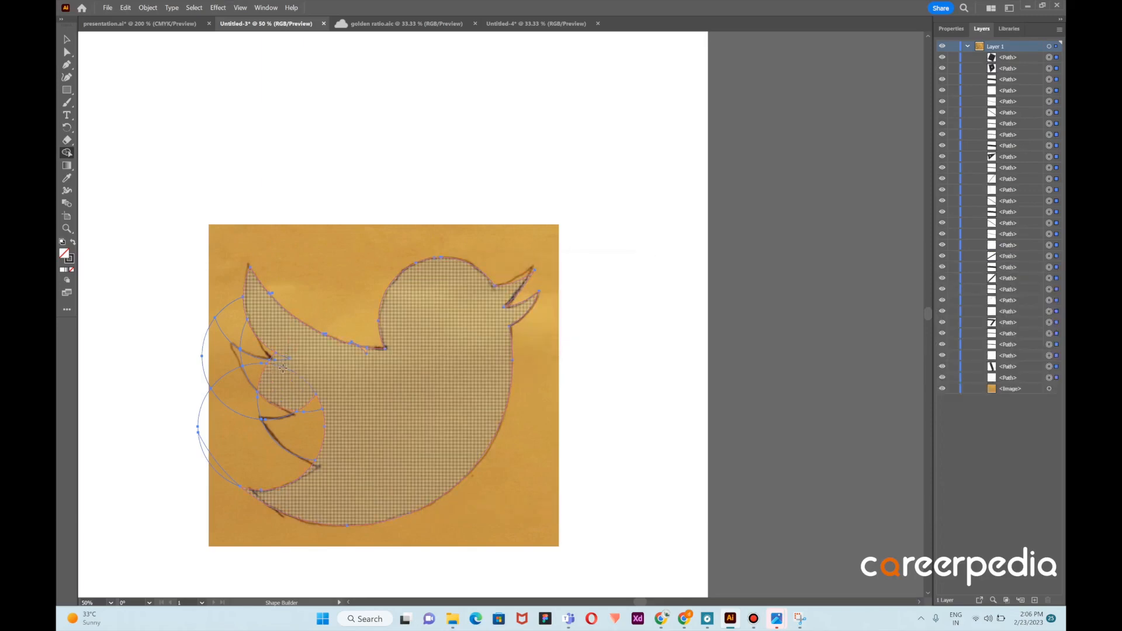
left_click(324, 443)
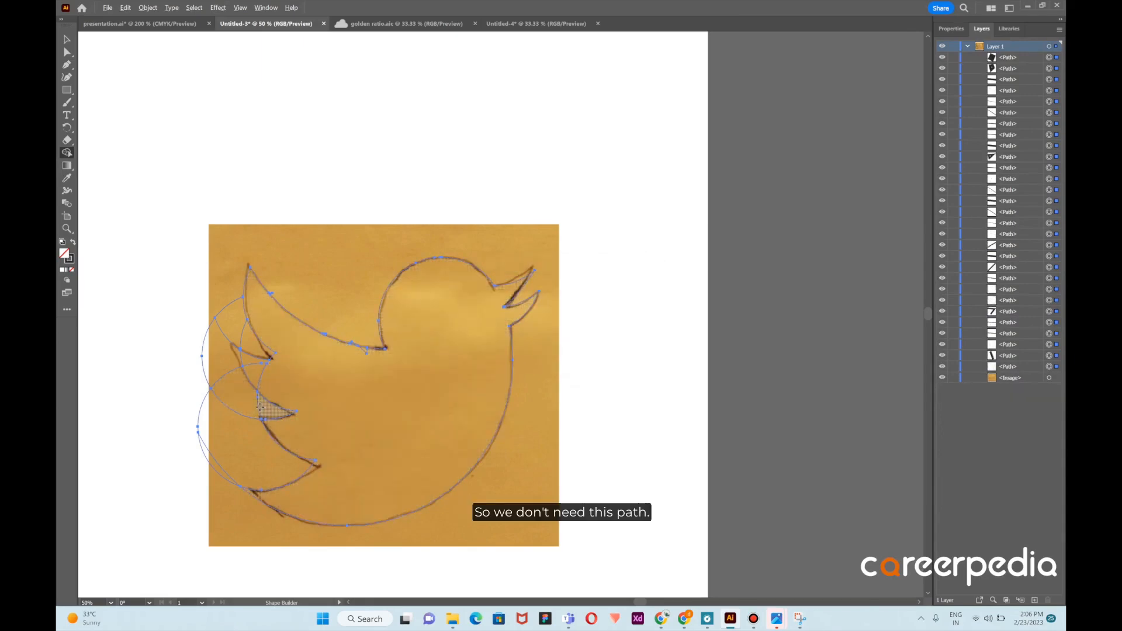
left_click(259, 407, "alt")
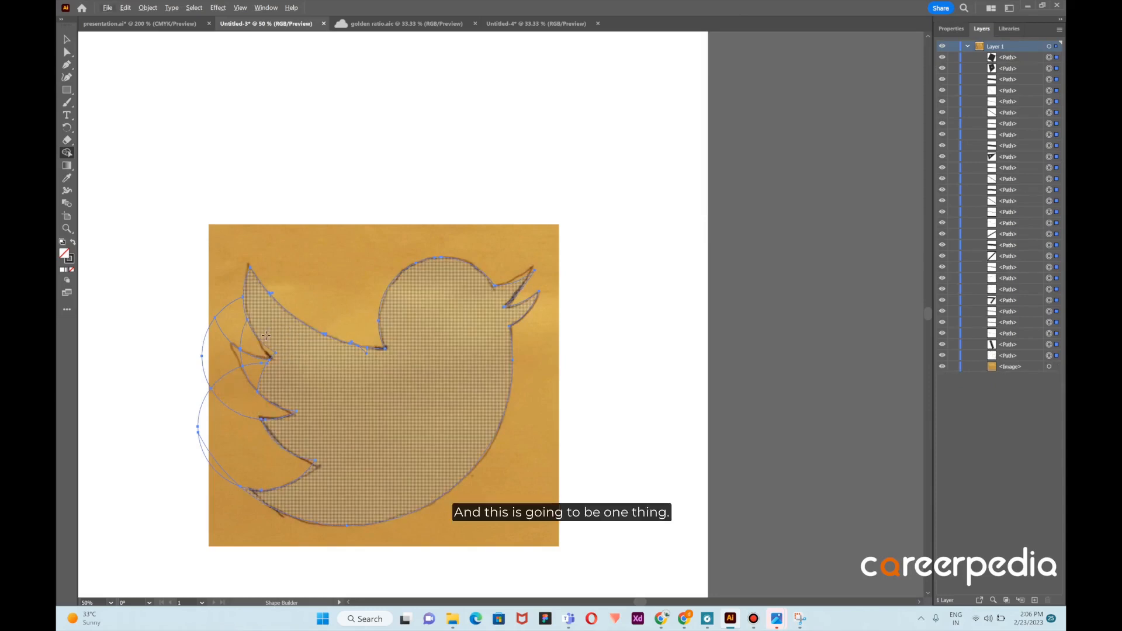
Merge the remaining wing region into the body and delete the leftover outer circle arcs
mouse_move(273, 335)
left_mouse_down()
mouse_move(256, 362)
mouse_move(277, 376)
left_mouse_up()
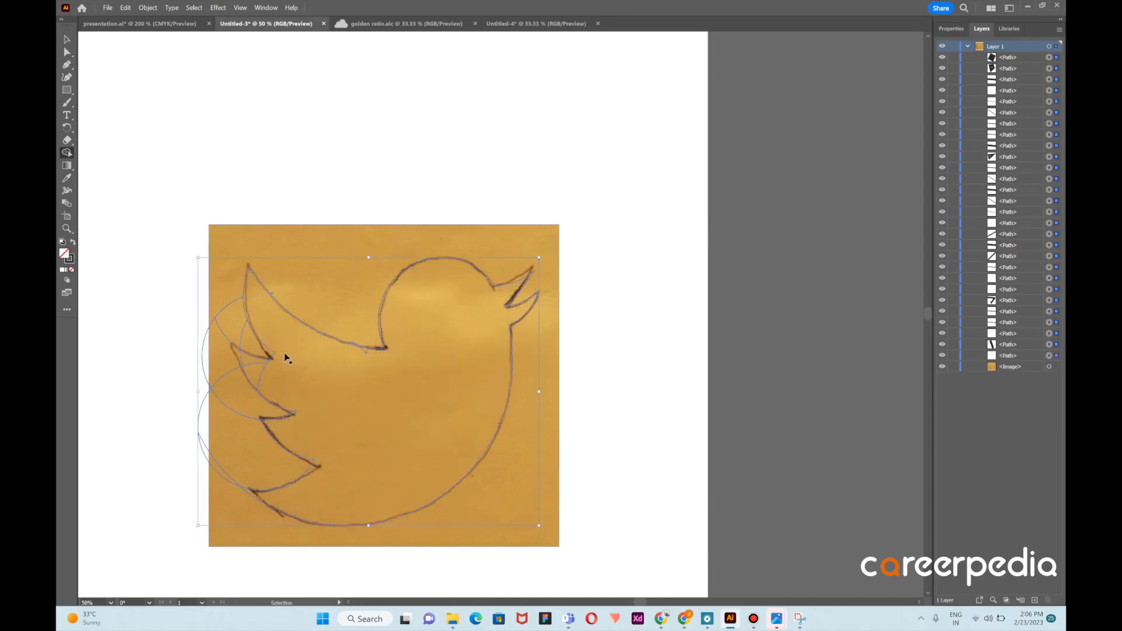
key("ctrl+z")
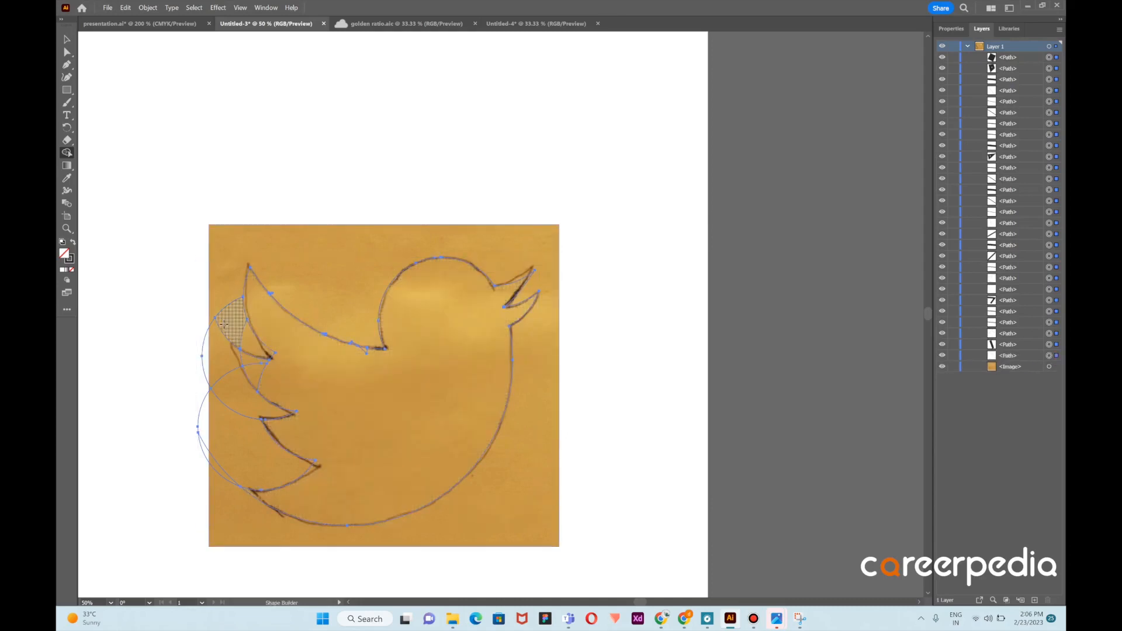
left_click_drag(241, 344, 243, 348)
mouse_move(222, 336)
left_mouse_down()
mouse_move(242, 456)
mouse_move(228, 476)
left_mouse_up()
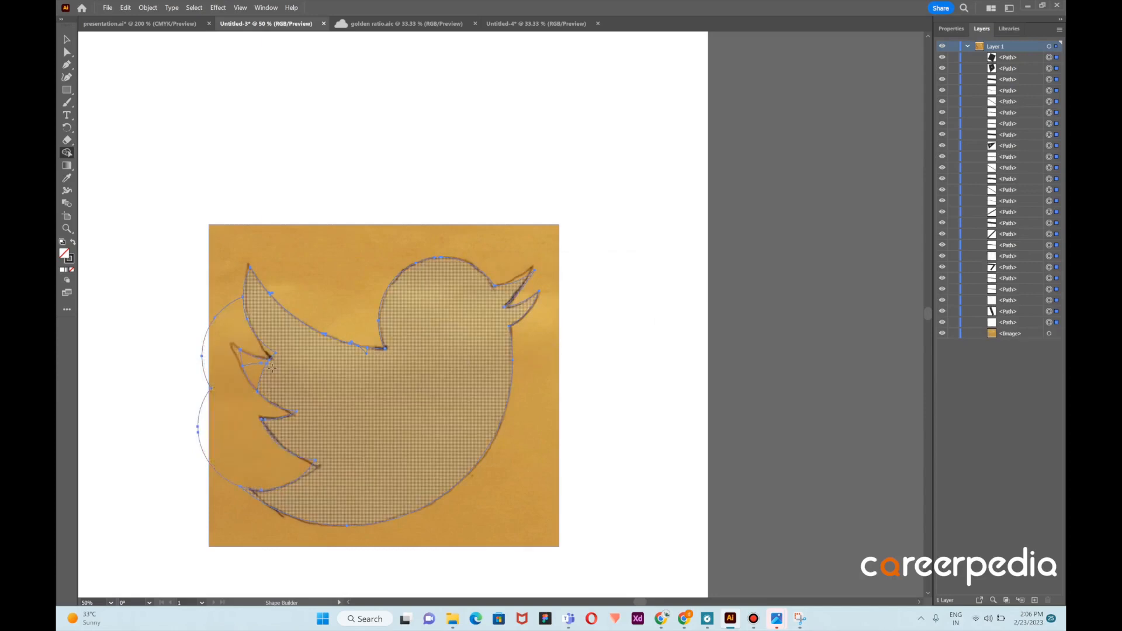
left_click_drag(252, 361, 372, 363)
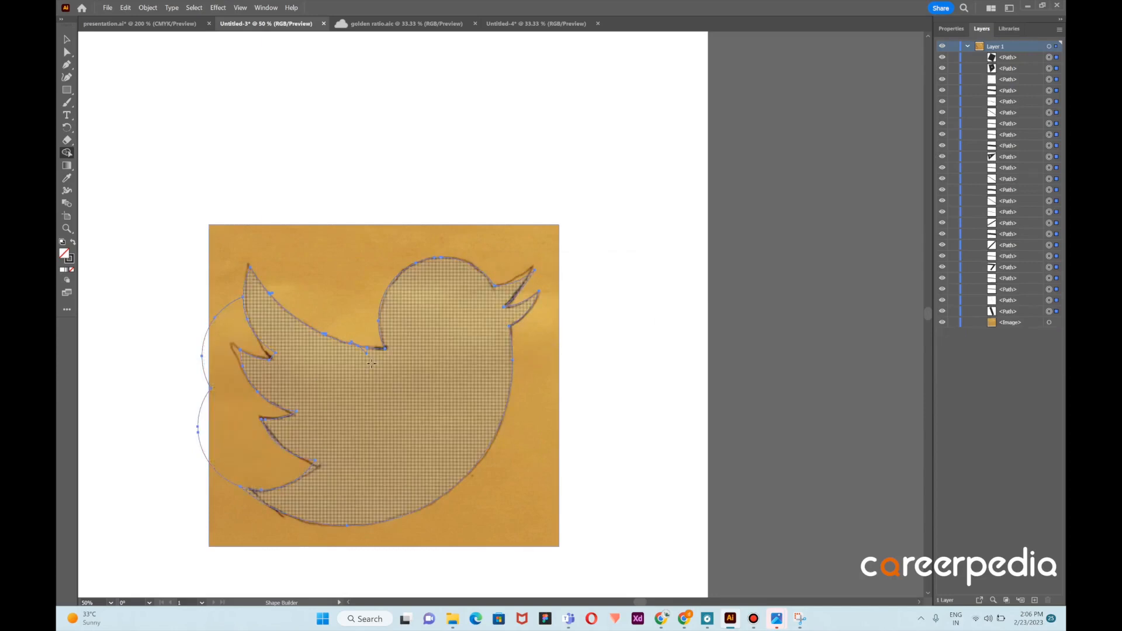
left_click(209, 324, "alt")
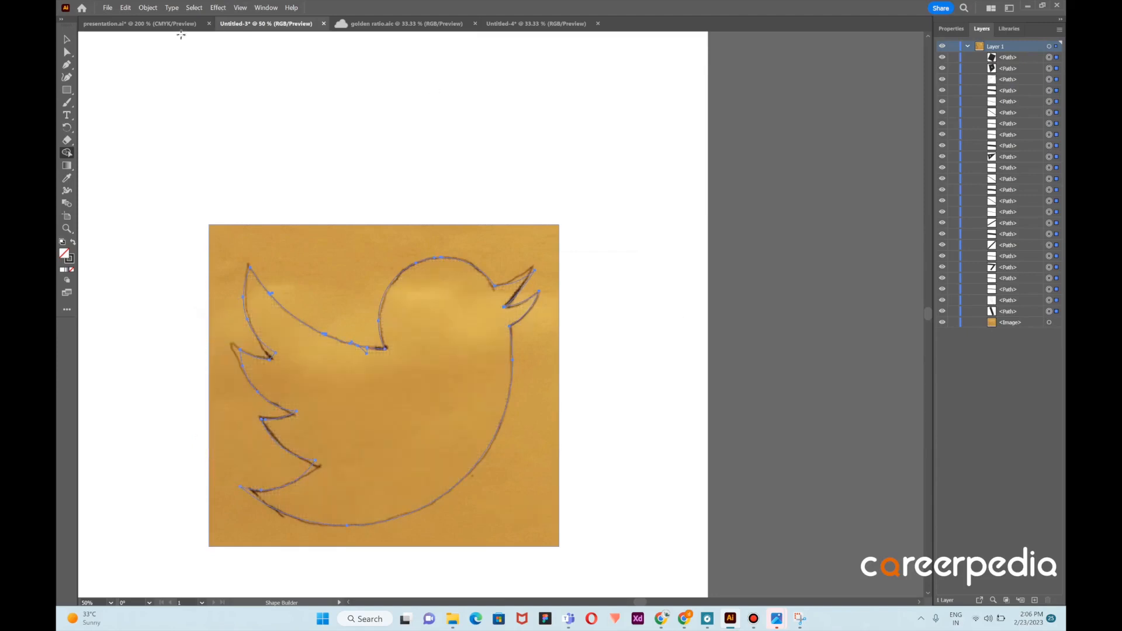
Move the sketch image aside to inspect the traced outline, then undo the move
left_click(67, 39)
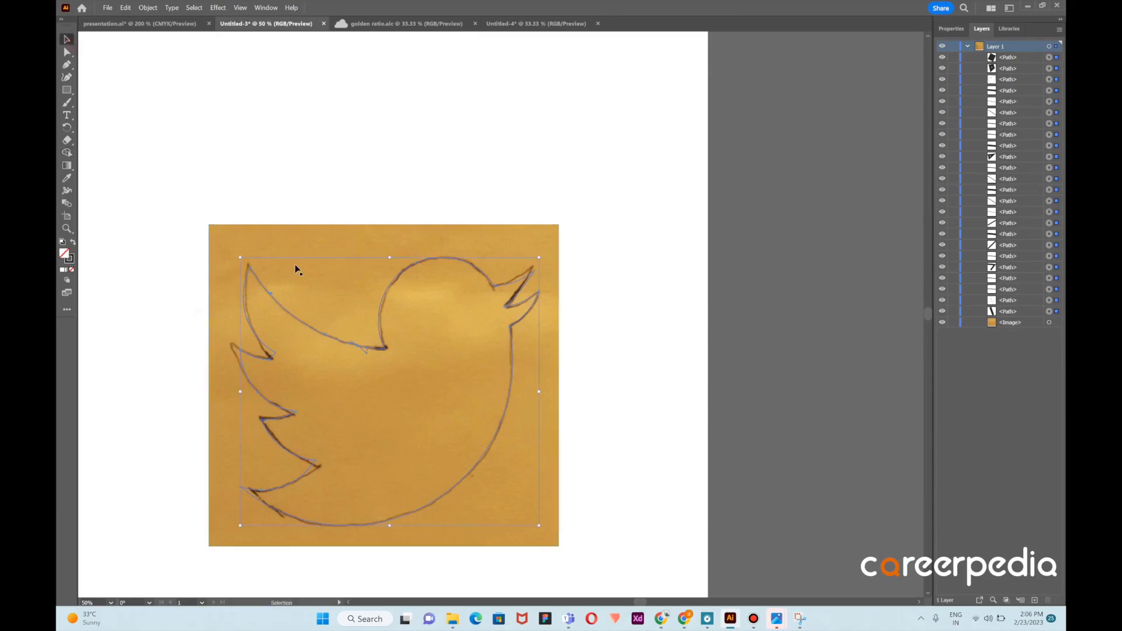
left_click_drag(458, 245, 886, 175)
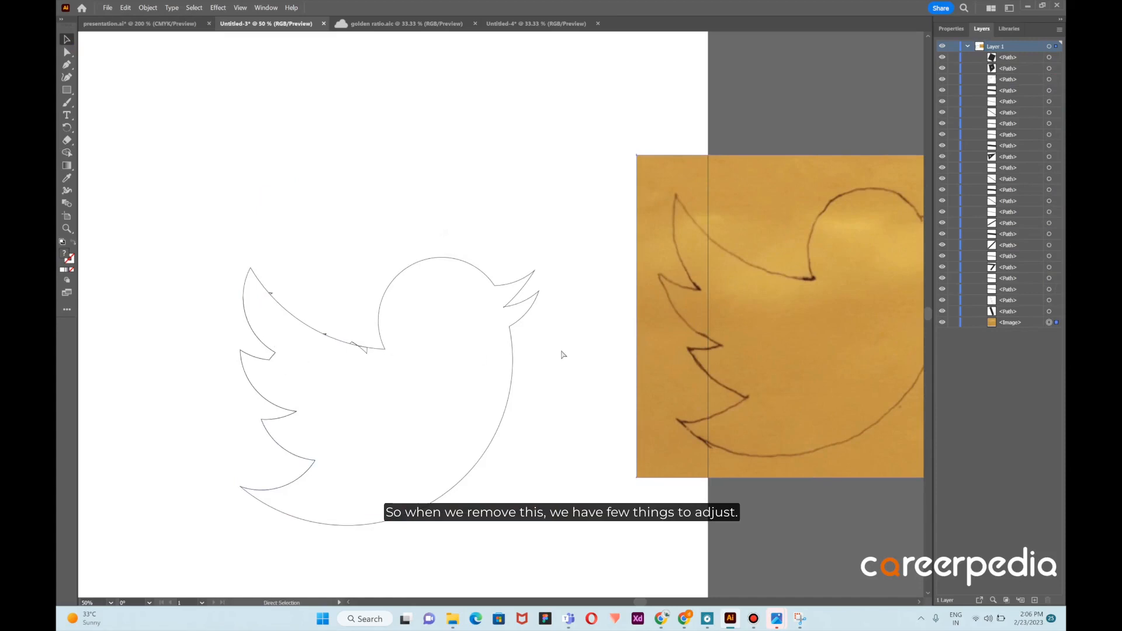
key("ctrl+z")
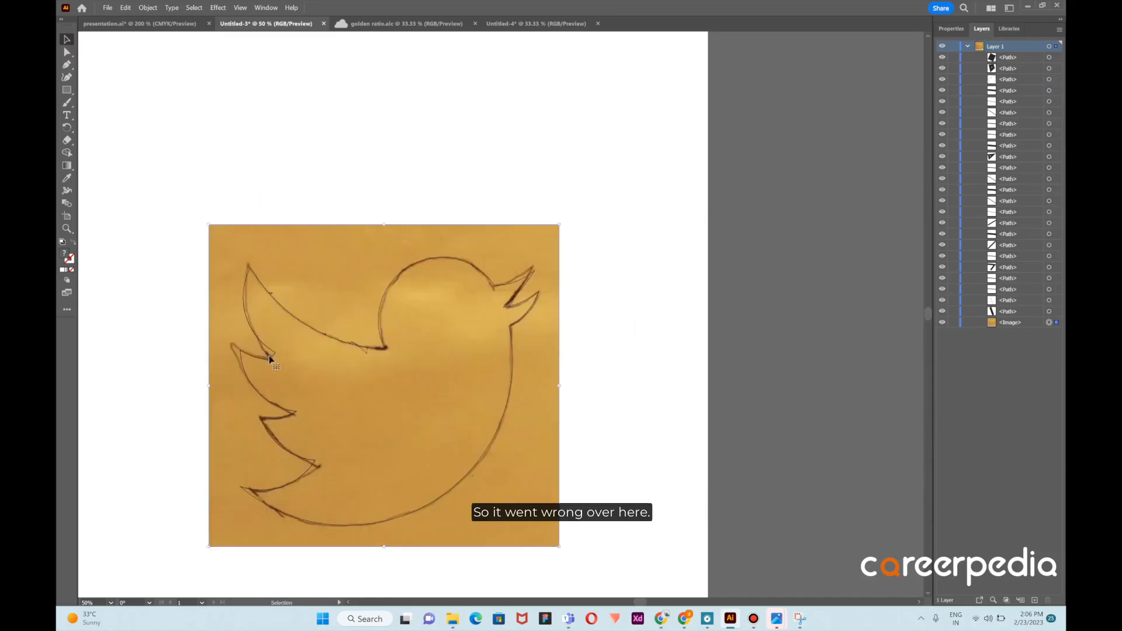
Undo the last three Shape Builder operations around the lower wing
key("a")
left_click(282, 357)
key("ctrl+z")
key("ctrl+z")
key("ctrl+z")
key("ctrl+z")
key("ctrl+z")
key("ctrl+z")
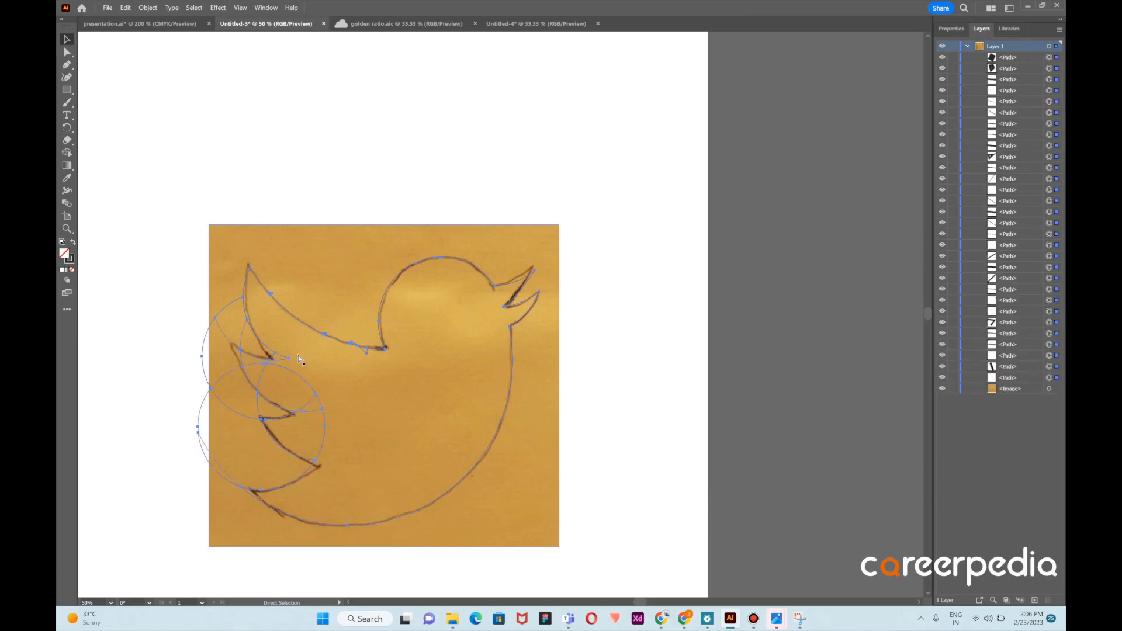
Select the sketch image and lock it
key("v")
left_click(327, 363)
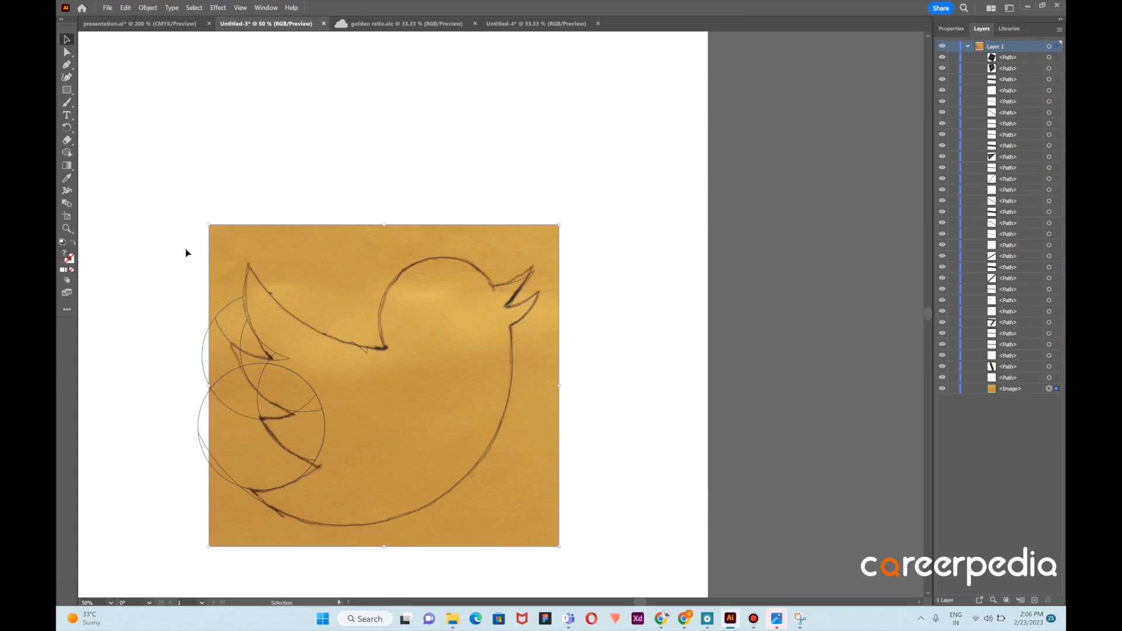
key("ctrl+2")
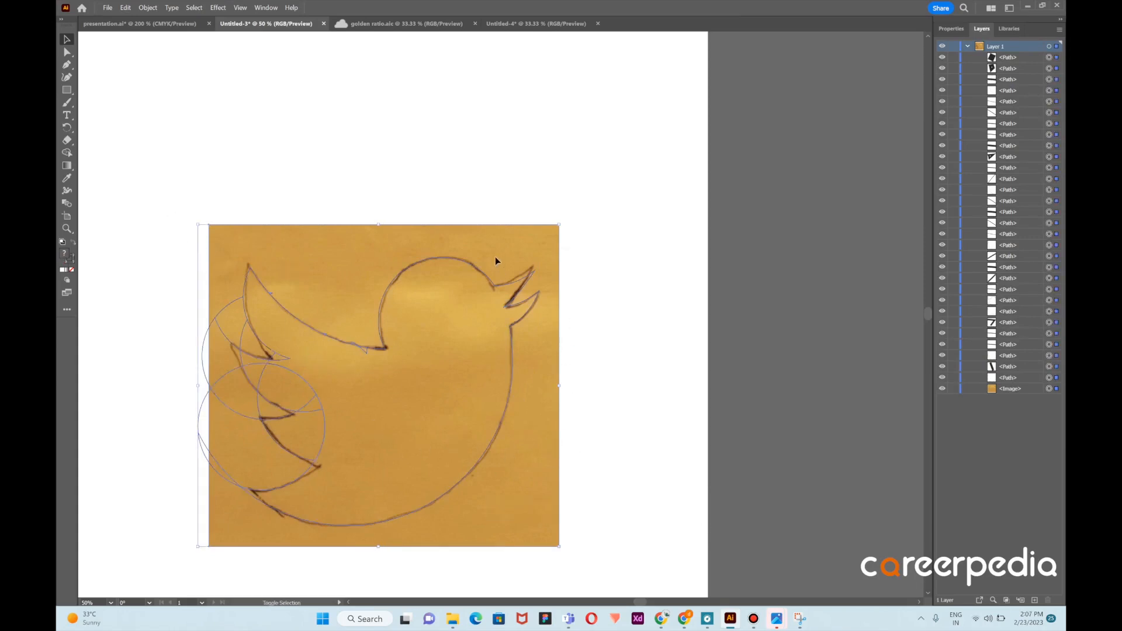
key("ctrl+a")
left_click(67, 154)
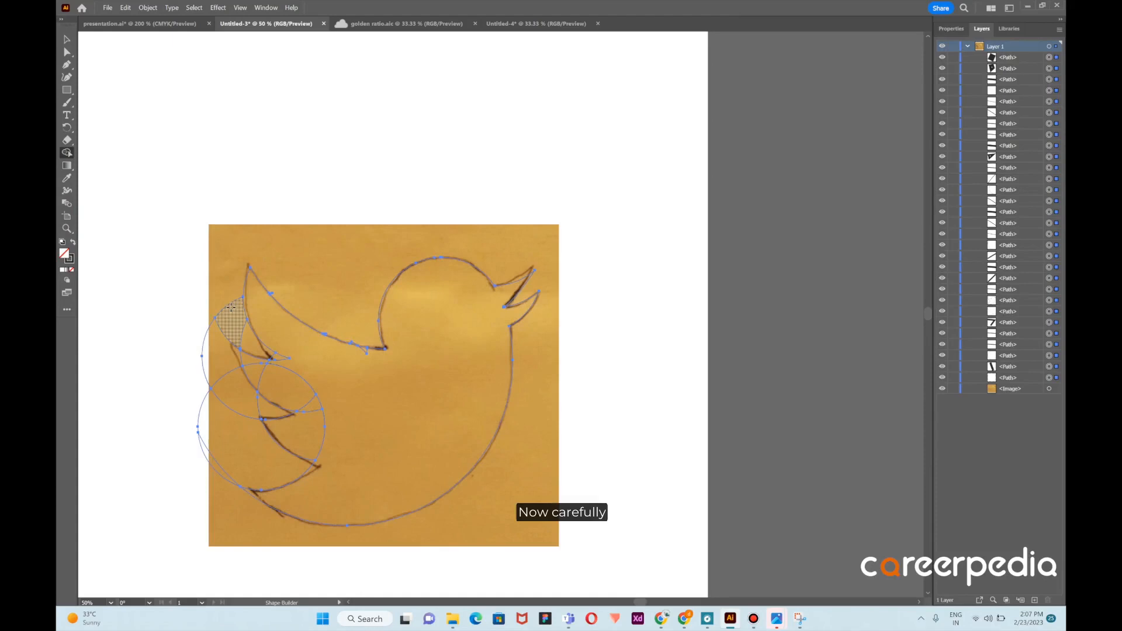
left_click_drag(235, 318, 253, 338)
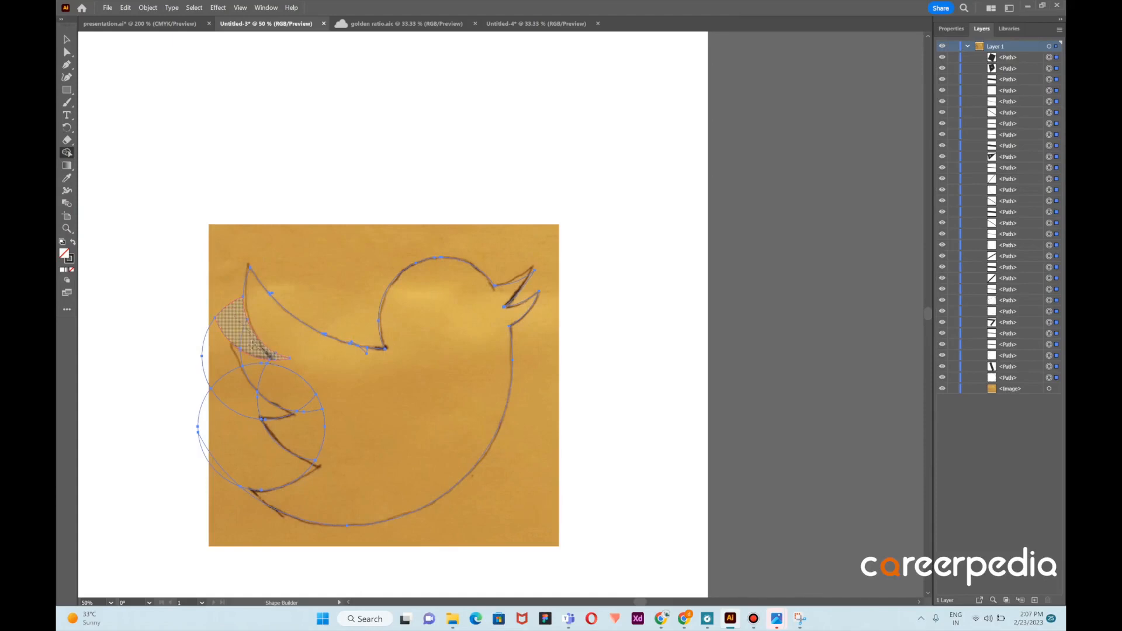
mouse_move(231, 341)
left_mouse_down()
mouse_move(258, 394)
mouse_move(274, 393)
left_mouse_up()
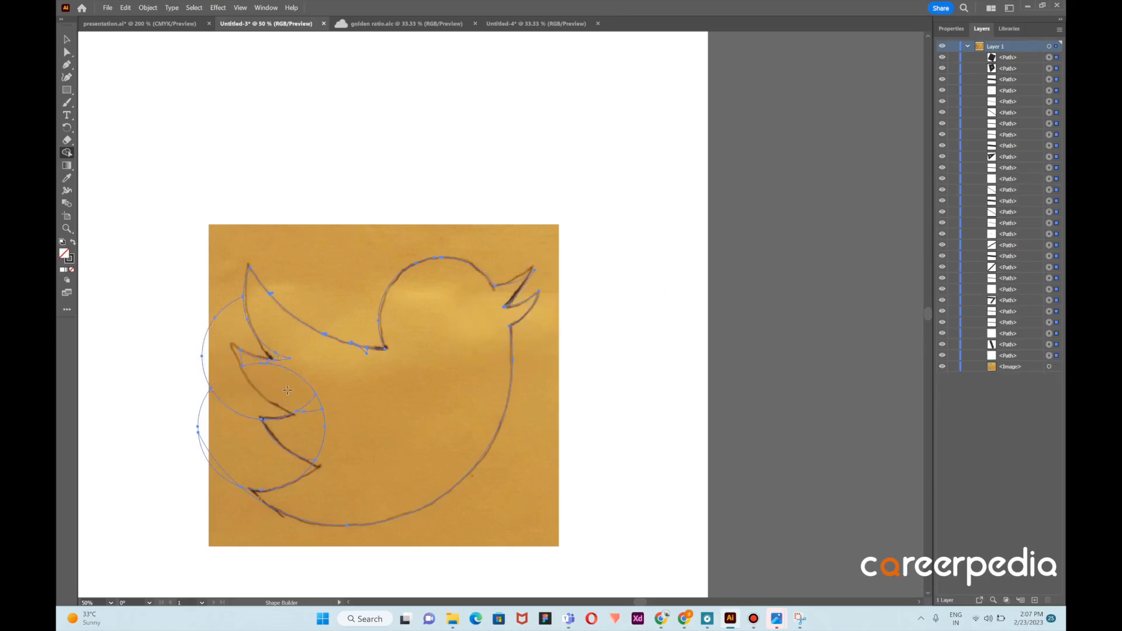
key("v")
key("ctrl+z")
key("shift+m")
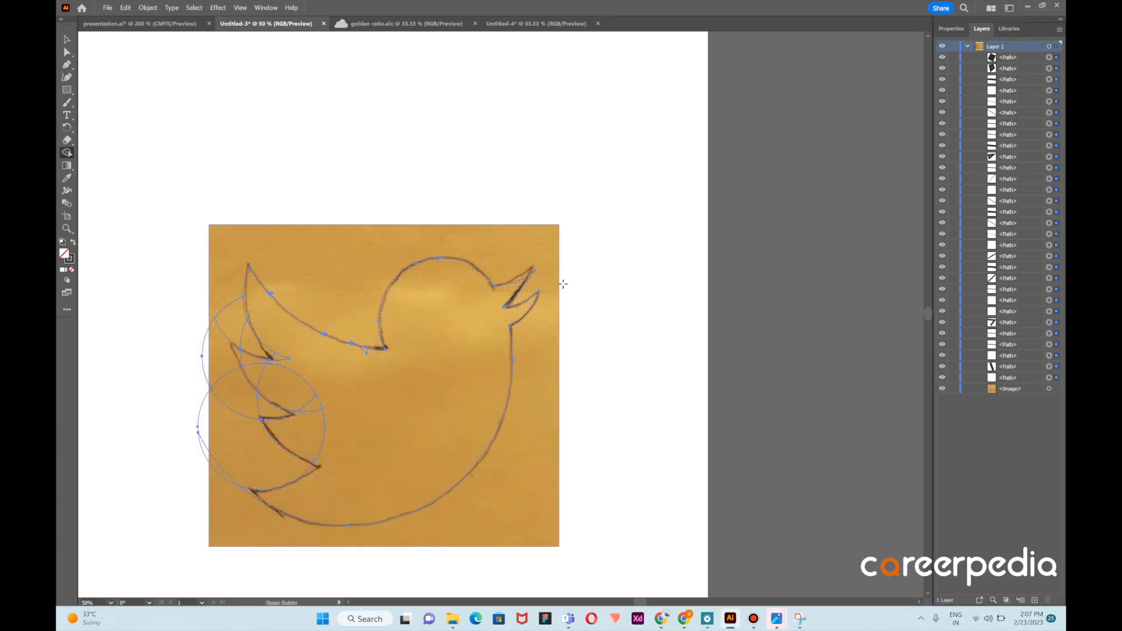
Delete the lower-left outer circle arc with Shape Builder
left_click(224, 478)
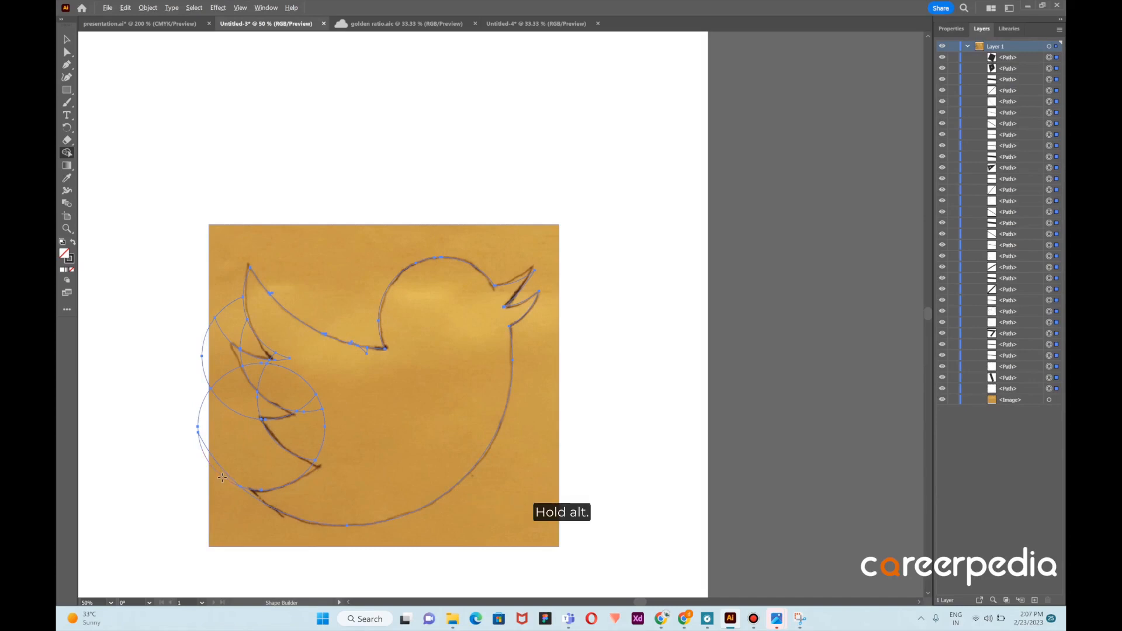
left_click(222, 477, "alt")
left_click(228, 476, "alt")
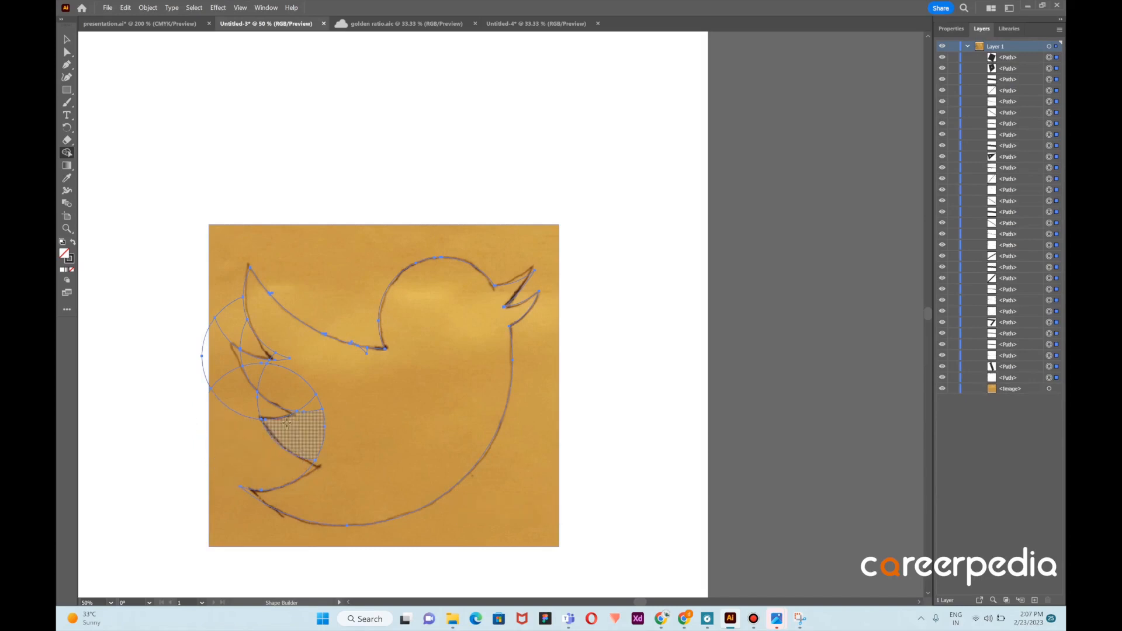
Delete the outer circle segments around the wing and merge the feather regions into the body shape
left_click(258, 407, "alt")
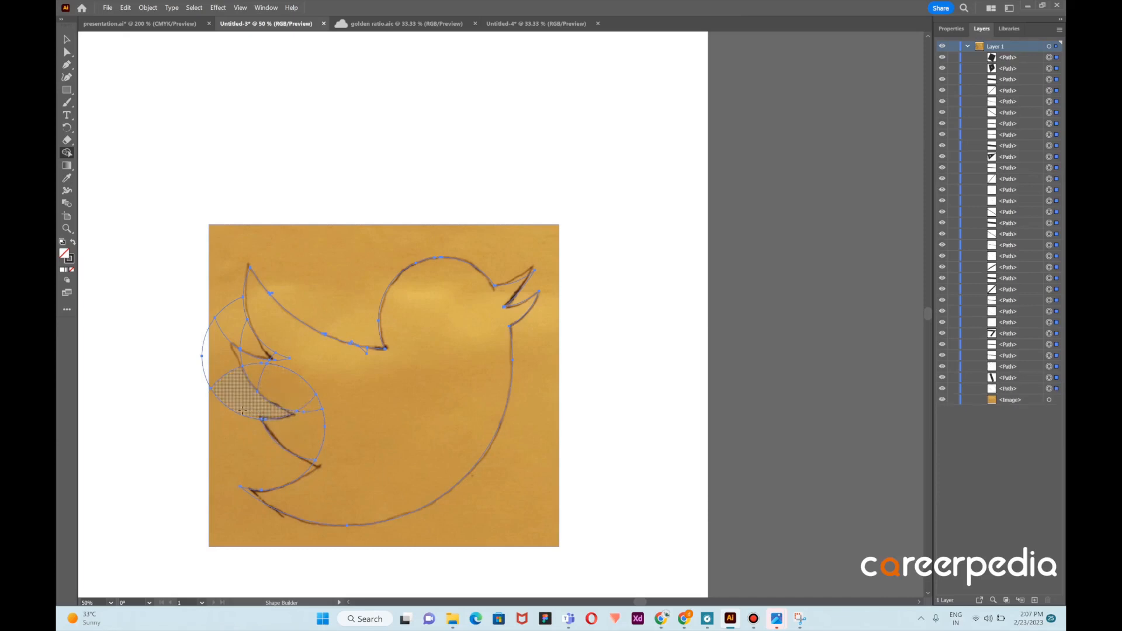
left_click(237, 411, "alt")
left_click(223, 376, "alt")
left_click(202, 366, "alt")
left_click(227, 306, "alt")
left_click(272, 356, "alt")
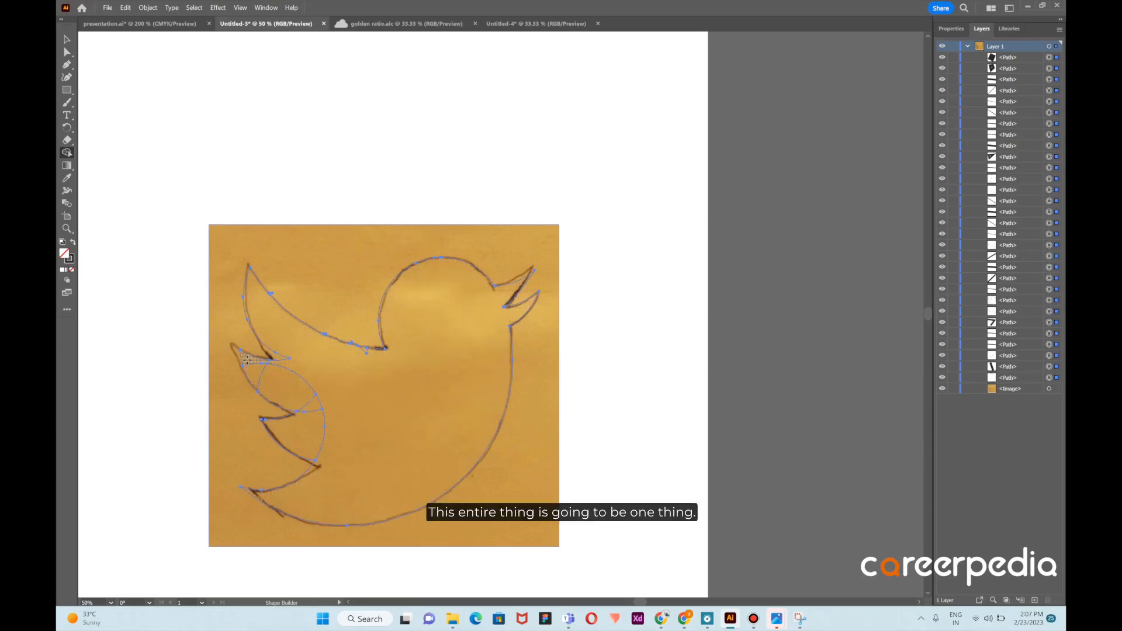
mouse_move(246, 358)
left_mouse_down()
mouse_move(312, 395)
mouse_move(321, 434)
left_mouse_up()
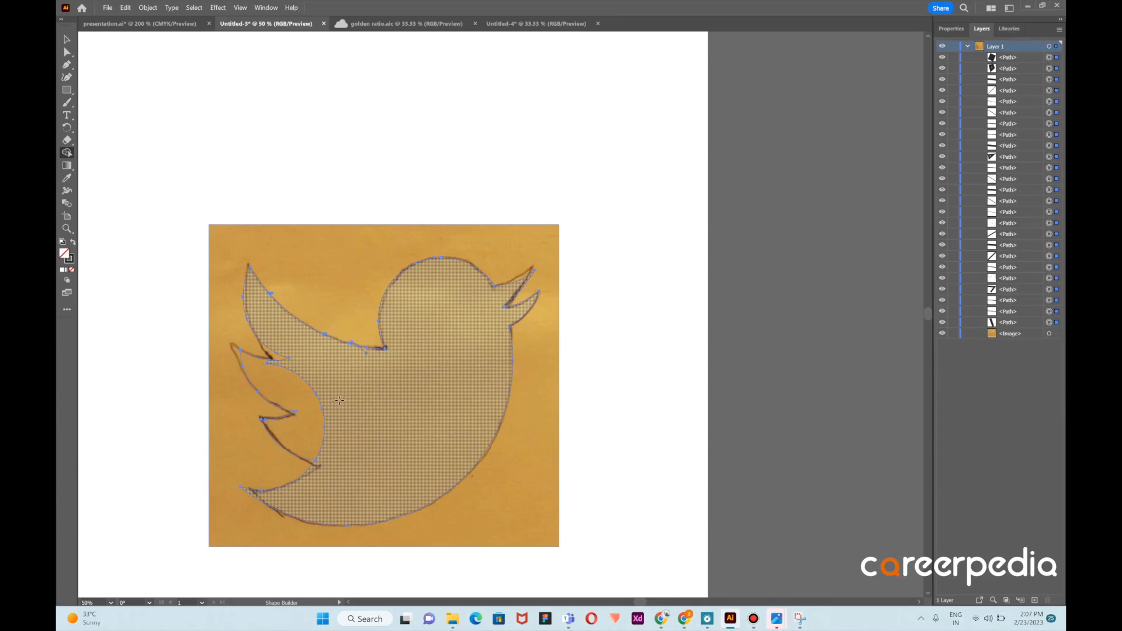
left_click_drag(348, 385, 292, 402)
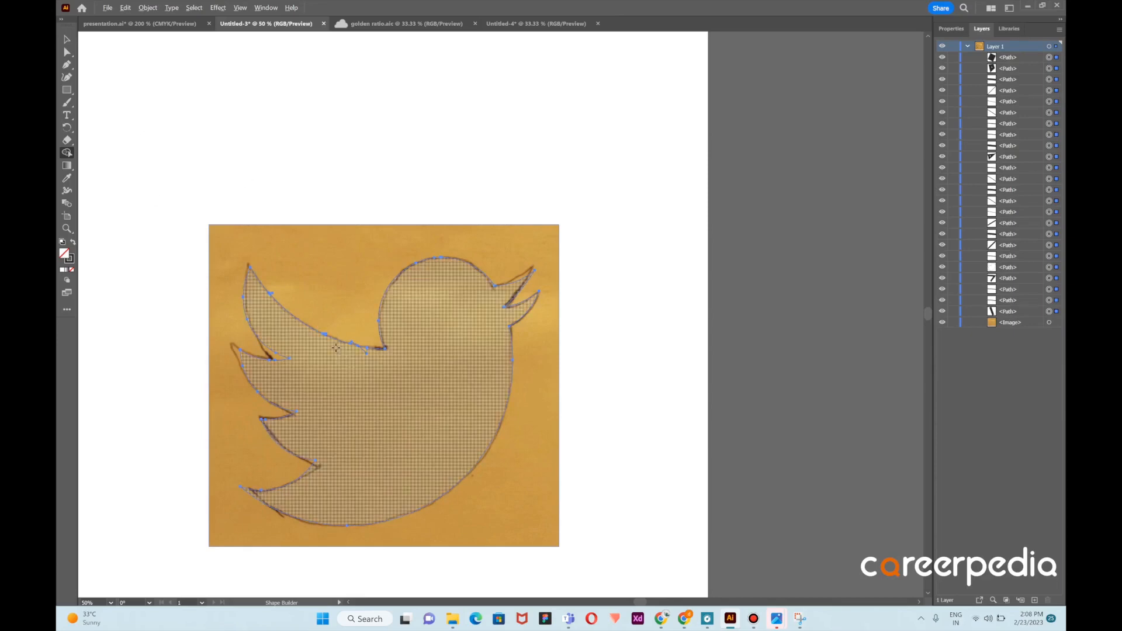
Remove the tiny leftover triangle on the upper wing edge with Shape Builder
scroll(354, 366, "up", 4)
scroll(407, 318, "up", 2)
left_click_drag(405, 300, 425, 296)
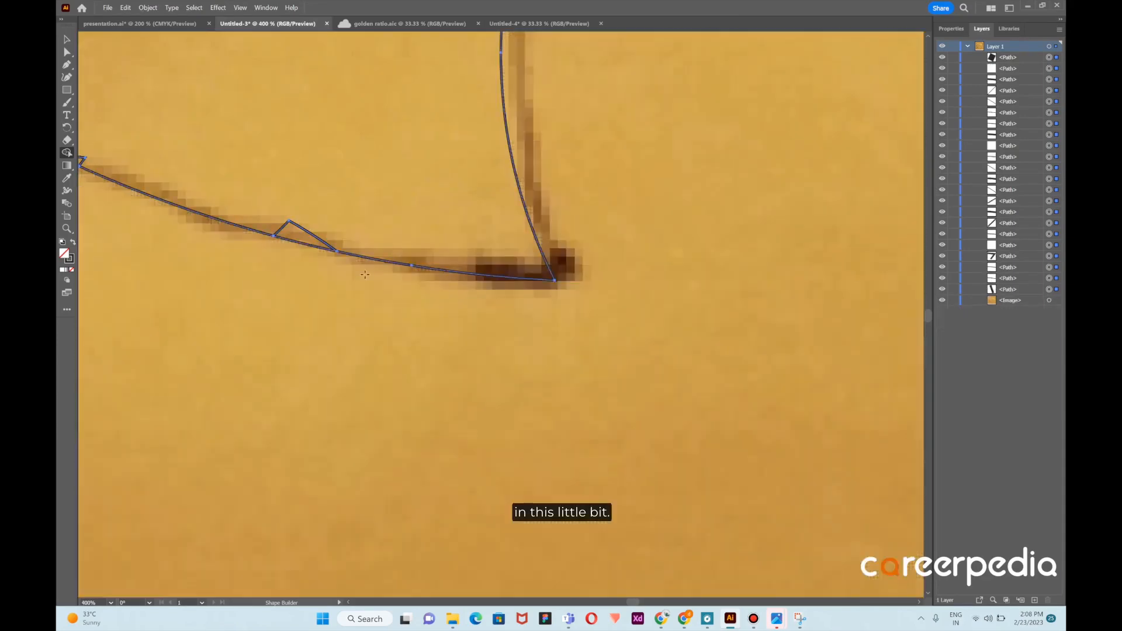
left_click(295, 230, "alt")
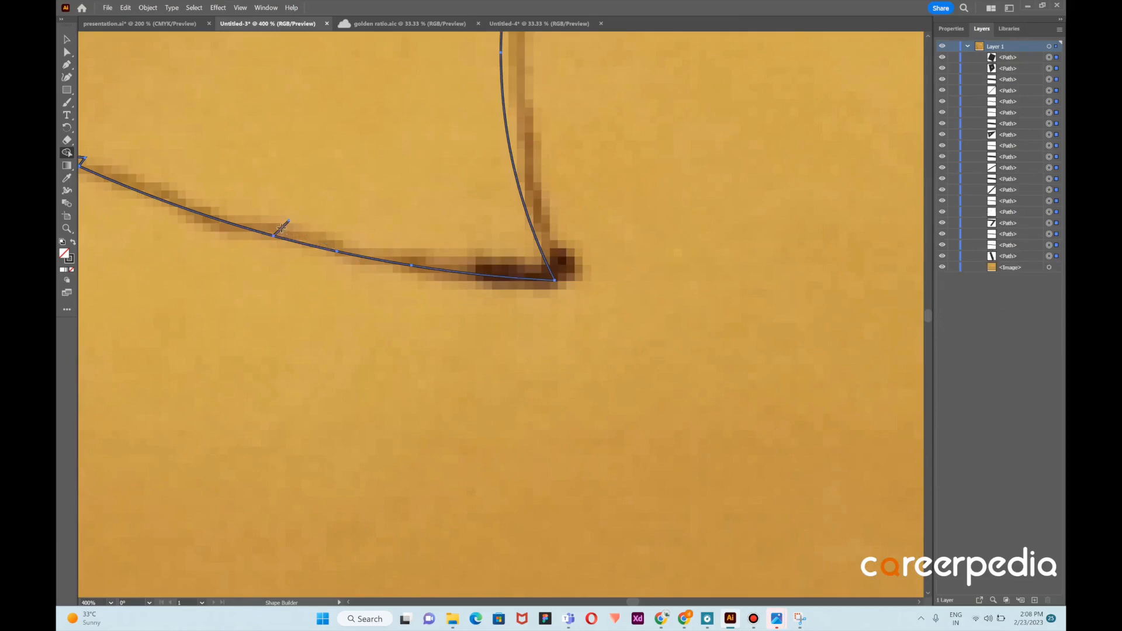
left_click(283, 226, "alt")
key("ctrl+0")
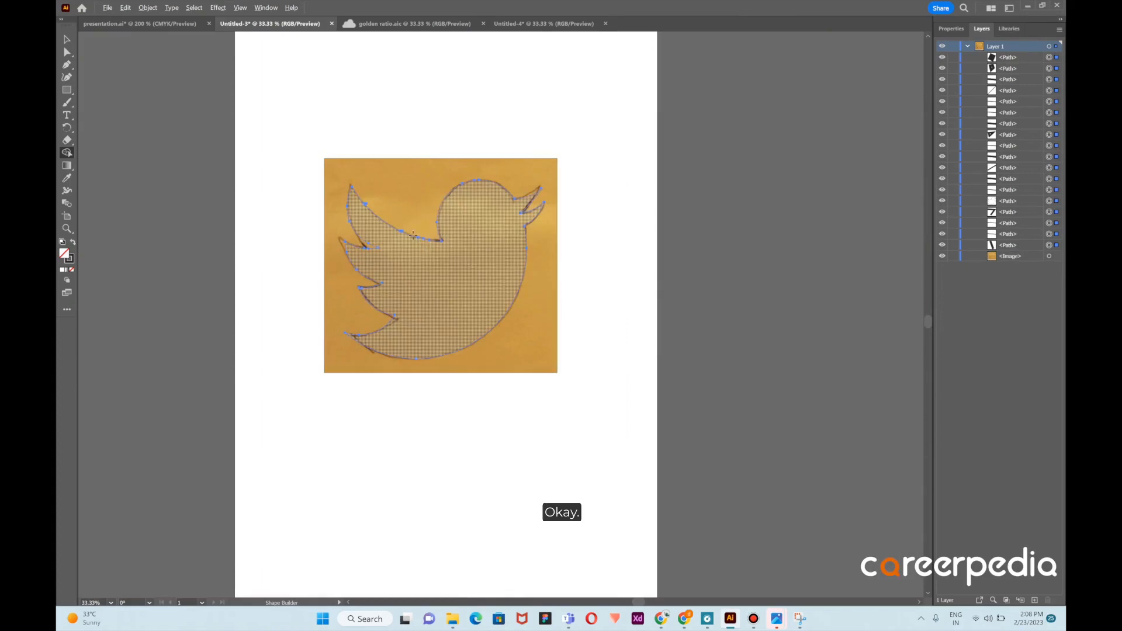
Move the sketch image off the bird and select the whole traced bird outline
left_click(67, 40)
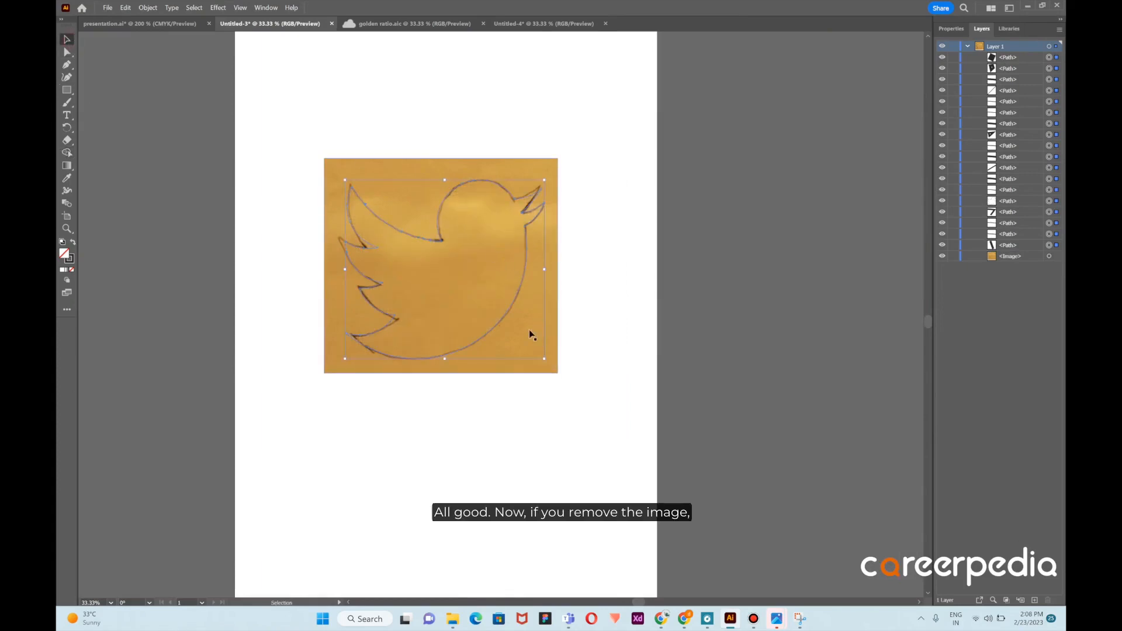
left_click_drag(520, 328, 813, 334)
scroll(380, 212, "up", 5)
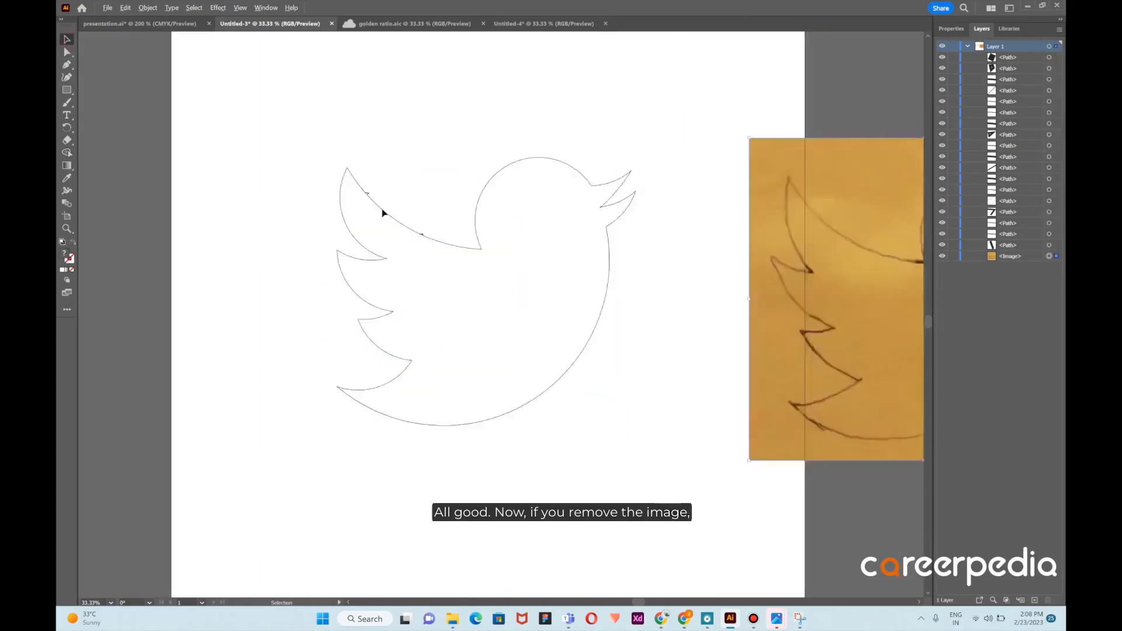
scroll(434, 101, "up", 4)
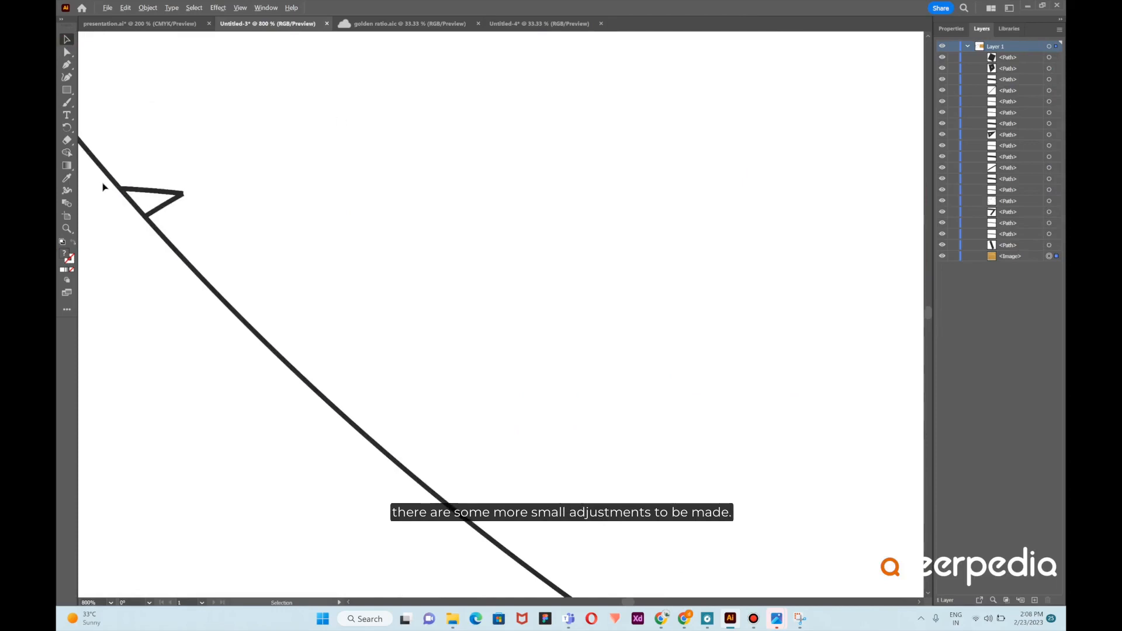
scroll(108, 182, "up", 1)
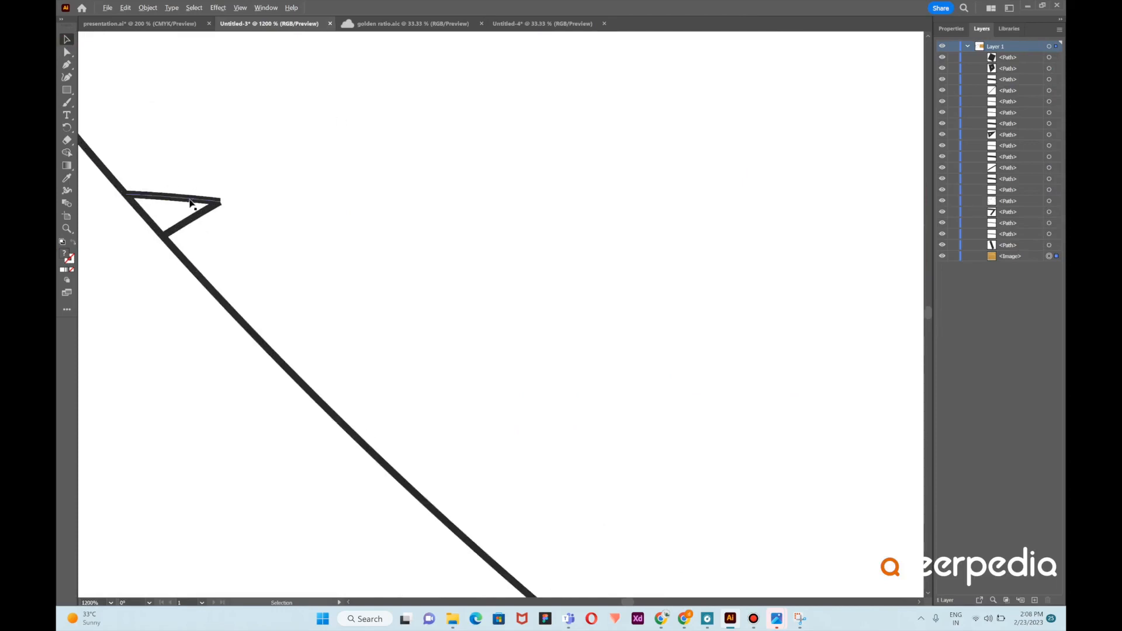
scroll(198, 139, "down", 10)
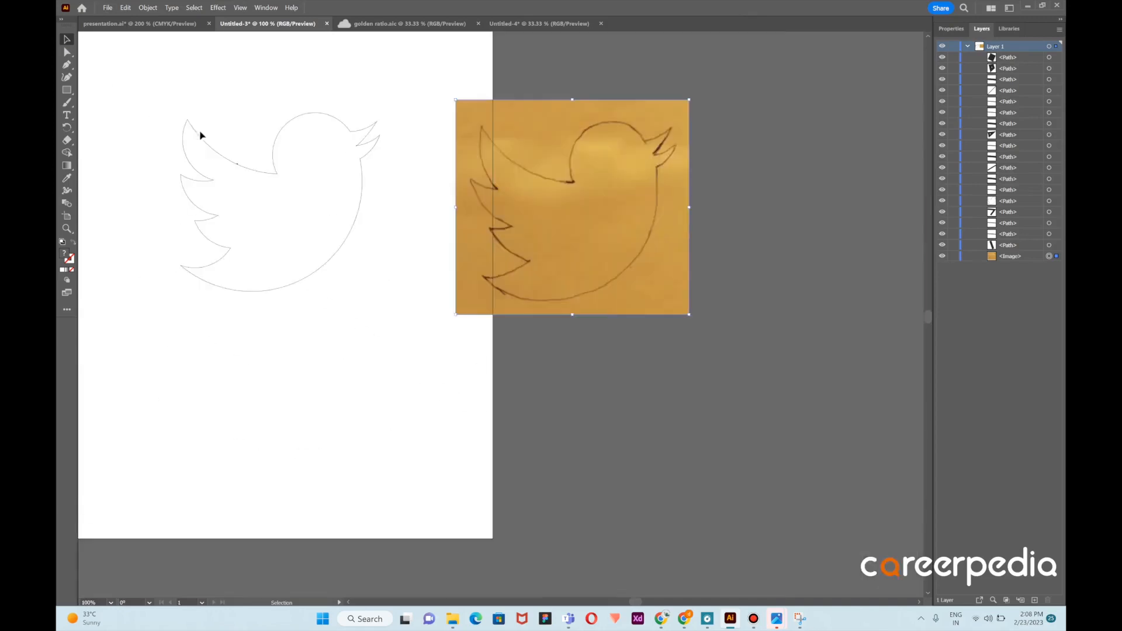
mouse_move(178, 105)
left_mouse_down()
mouse_move(346, 248)
mouse_move(355, 273)
left_mouse_up()
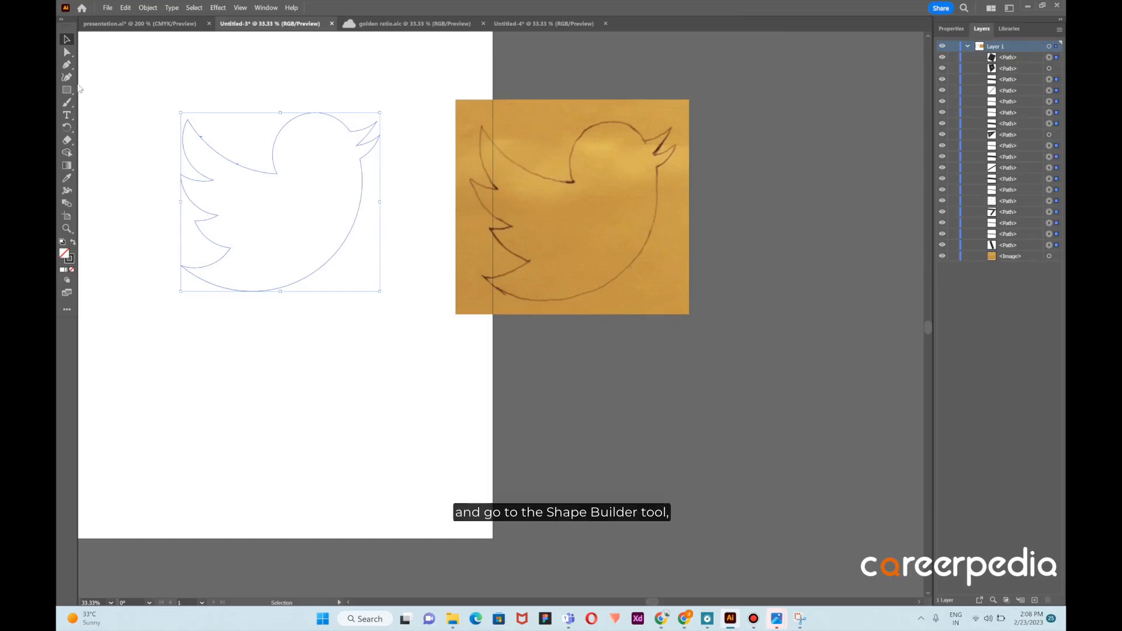
Delete the leftover notch lines and the stray segment on the upper wing edge with Shape Builder
left_click(67, 153)
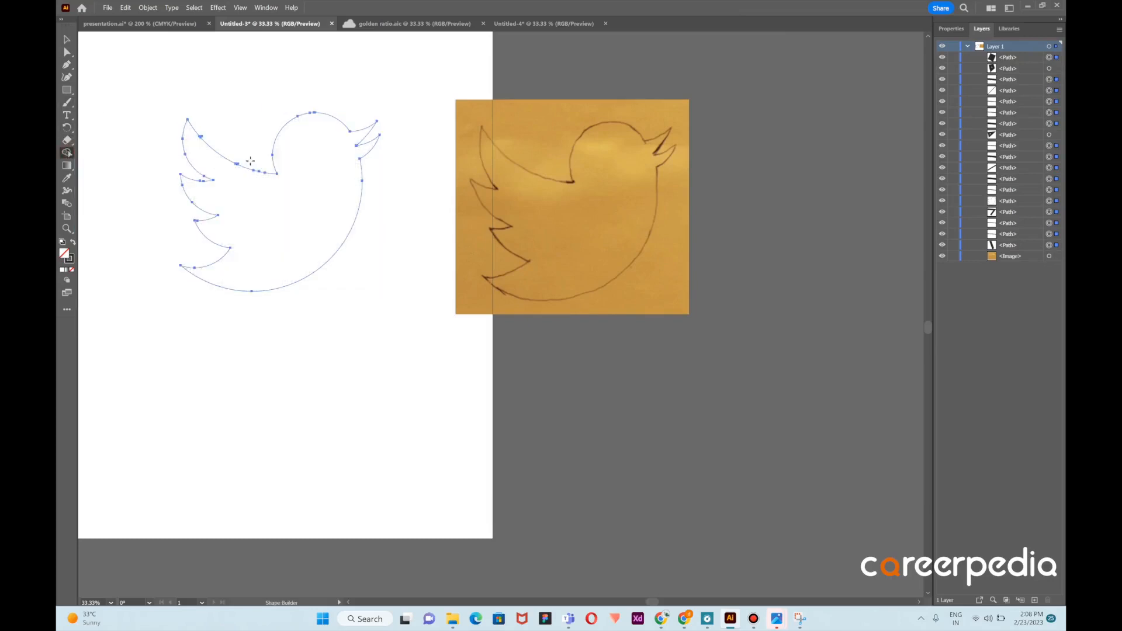
scroll(229, 162, "up", 5)
scroll(266, 158, "up", 8)
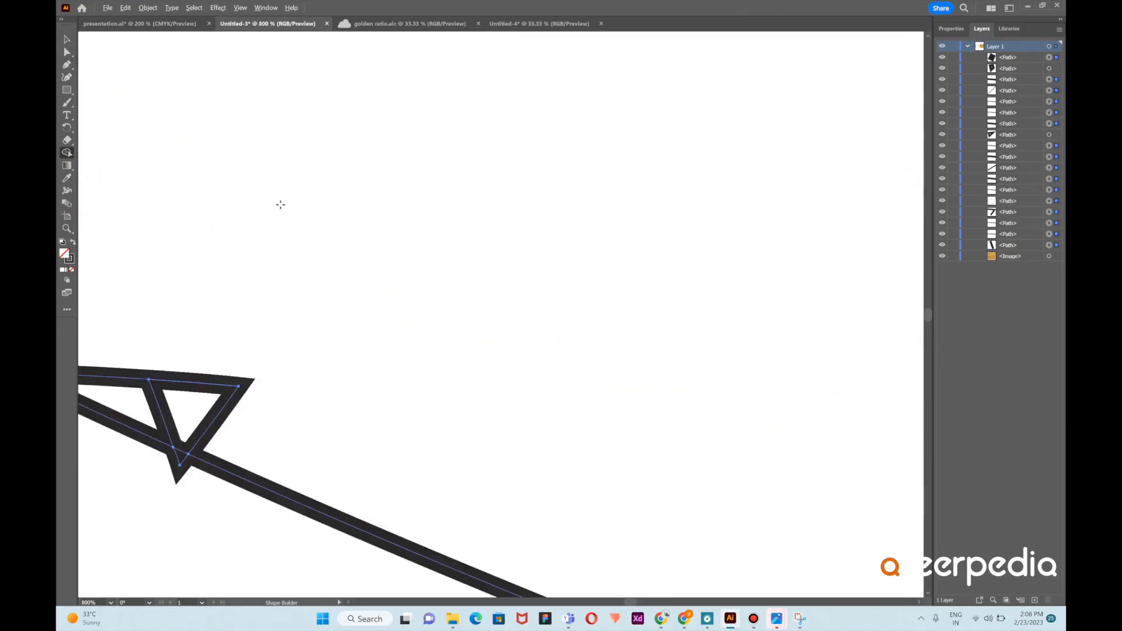
left_click(226, 404, "alt")
left_click(198, 382, "alt")
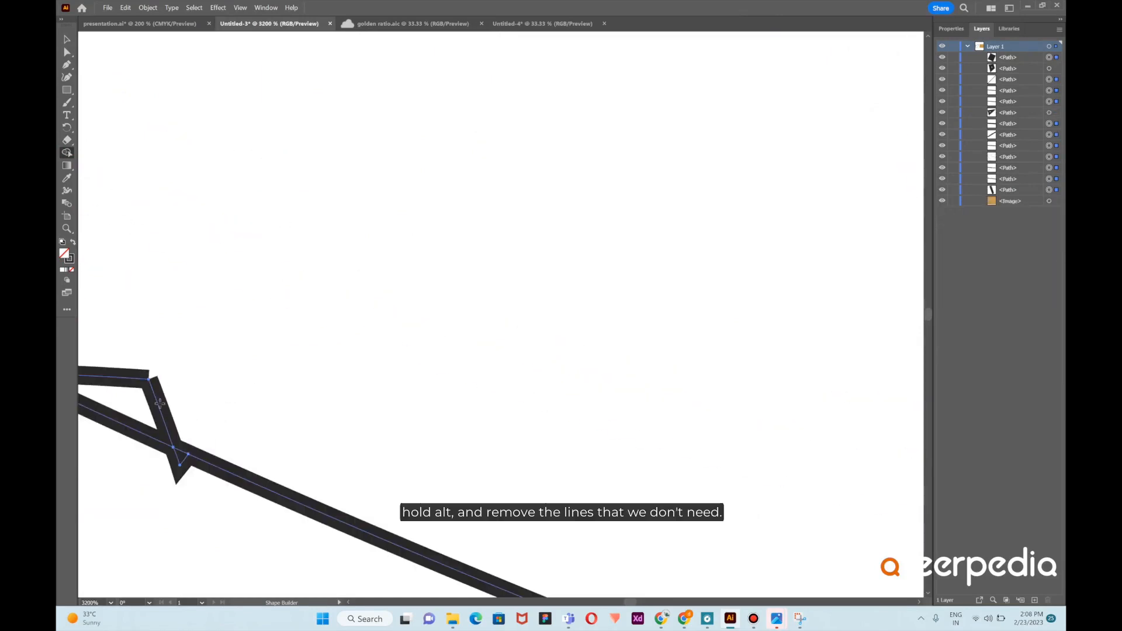
left_click(158, 405, "alt")
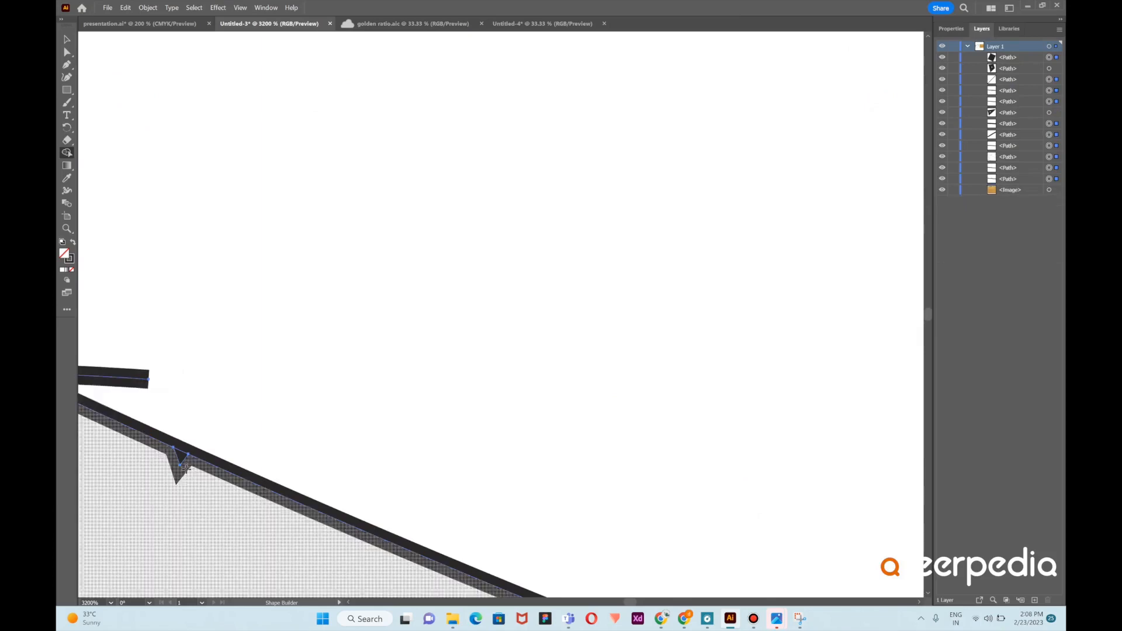
left_click(183, 461, "alt")
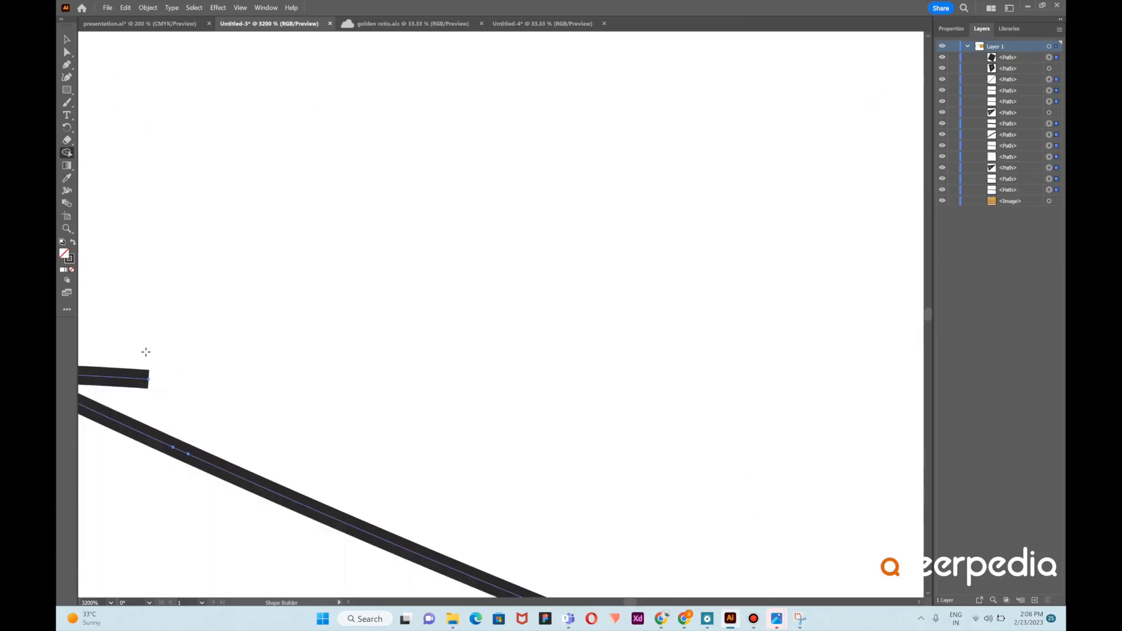
scroll(257, 359, "left", 5)
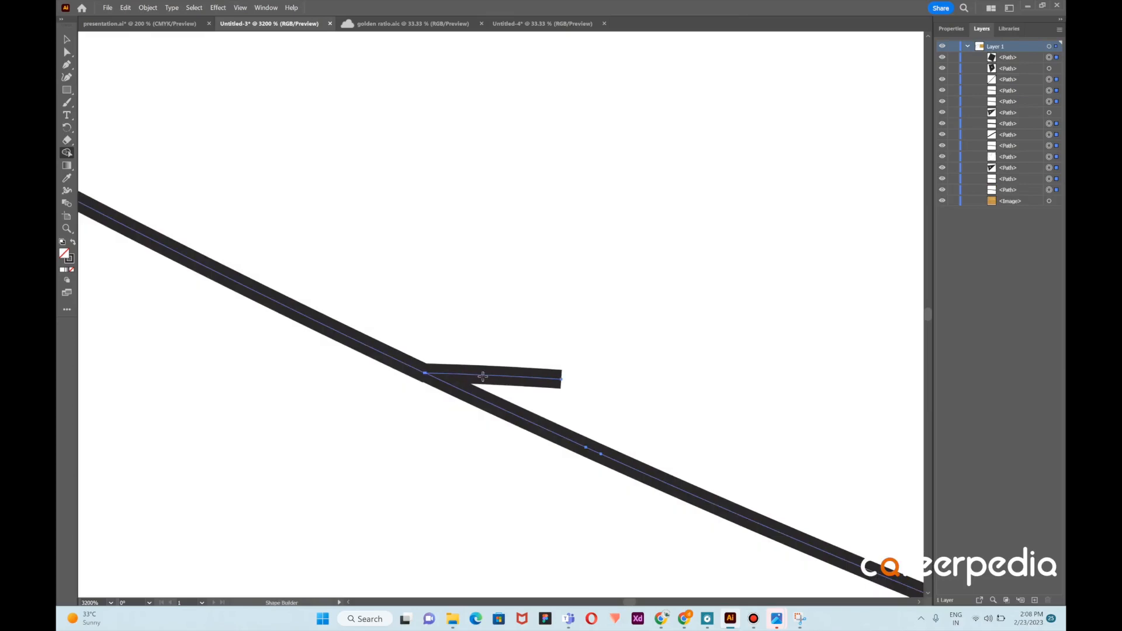
left_click(497, 374, "alt")
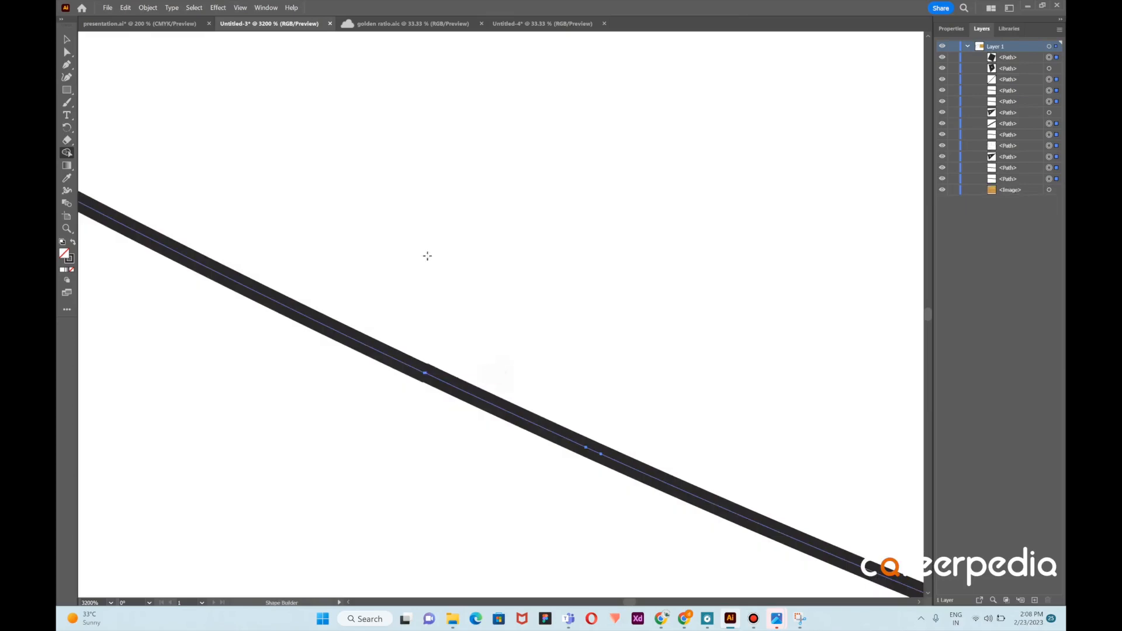
scroll(400, 239, "down", 6)
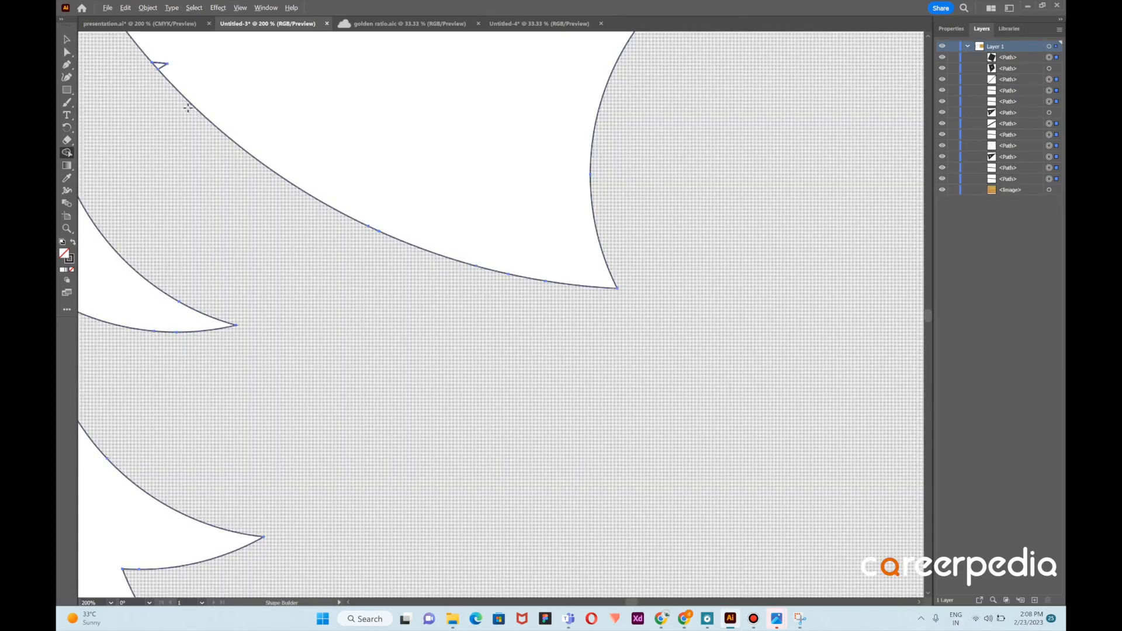
scroll(153, 46, "up", 8)
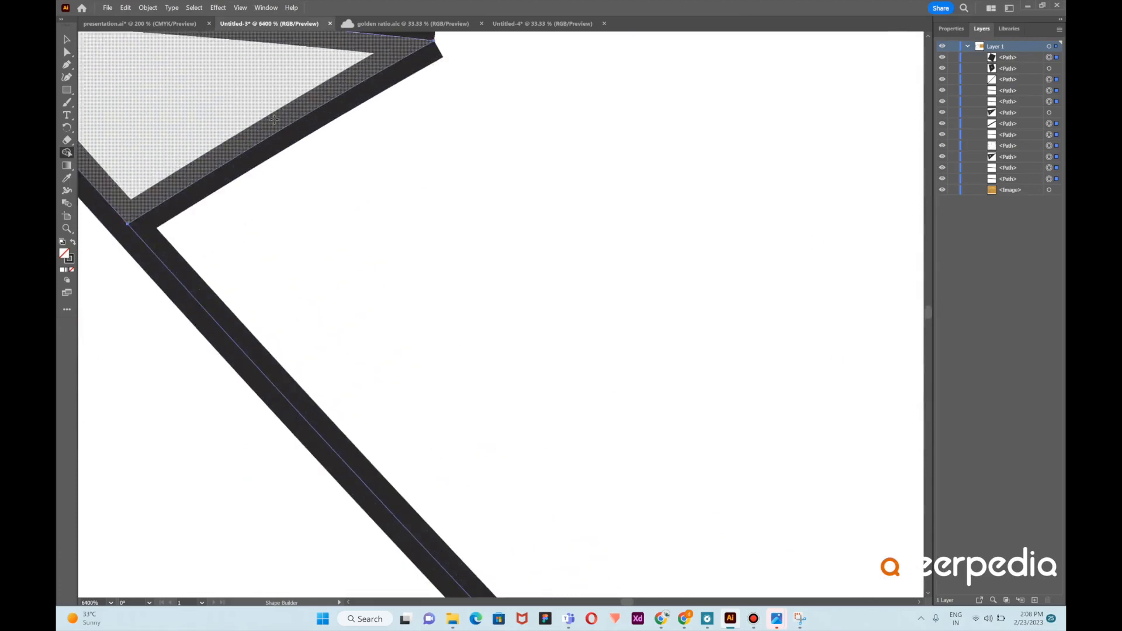
Delete the two leftover segments of the small triangle on the upper edge with Shape Builder
scroll(275, 119, "down", 3)
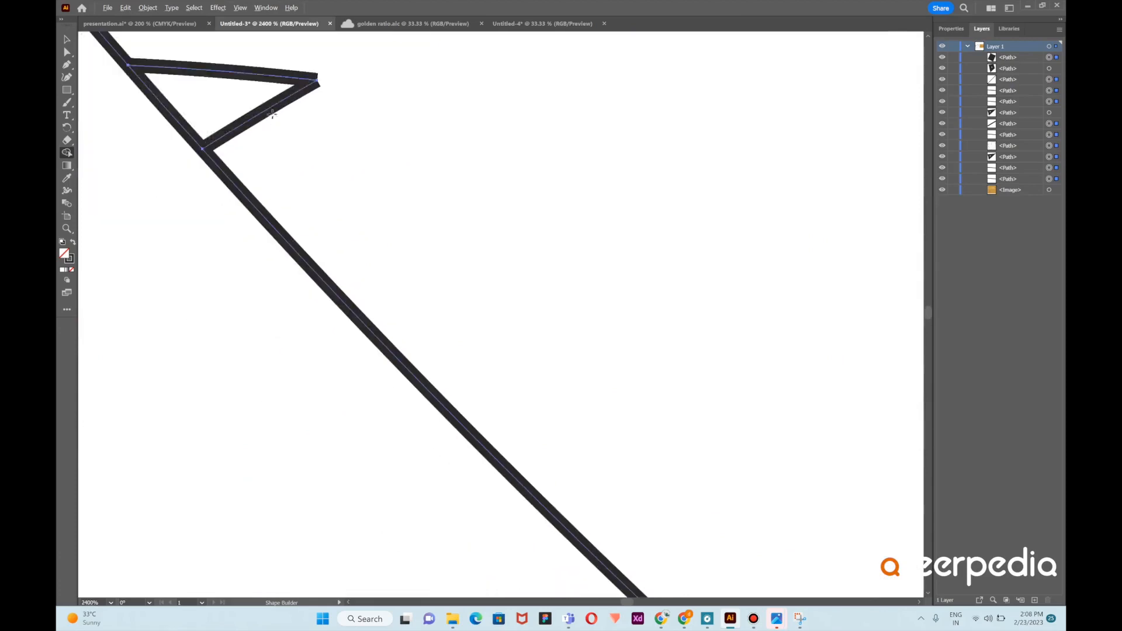
left_click(246, 71, "alt")
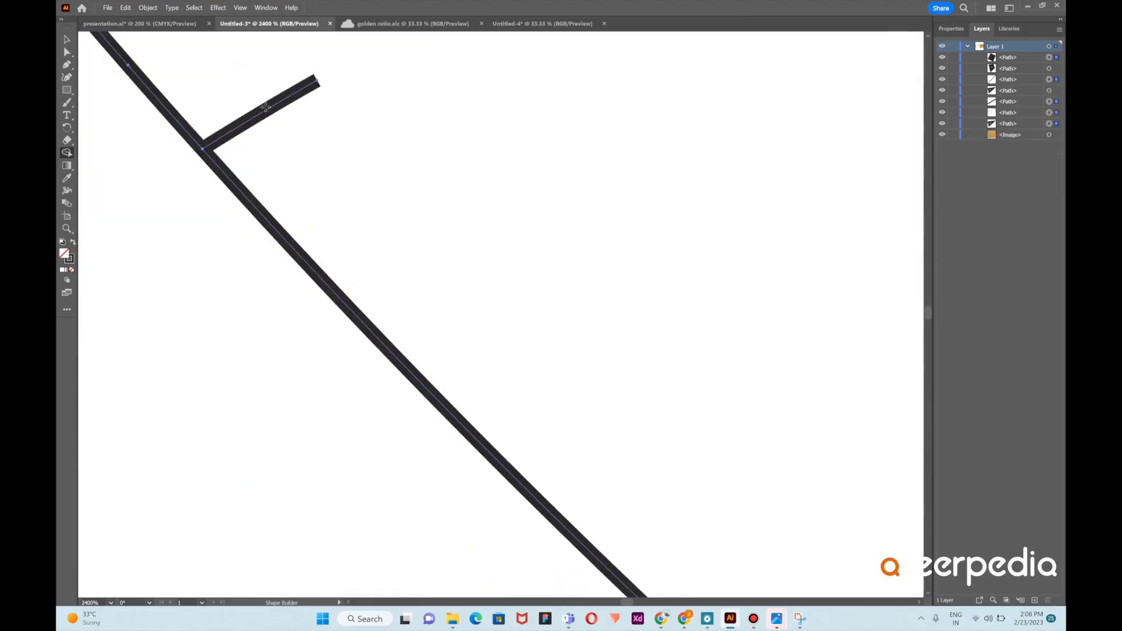
left_click(279, 109, "alt")
scroll(345, 105, "down", 8)
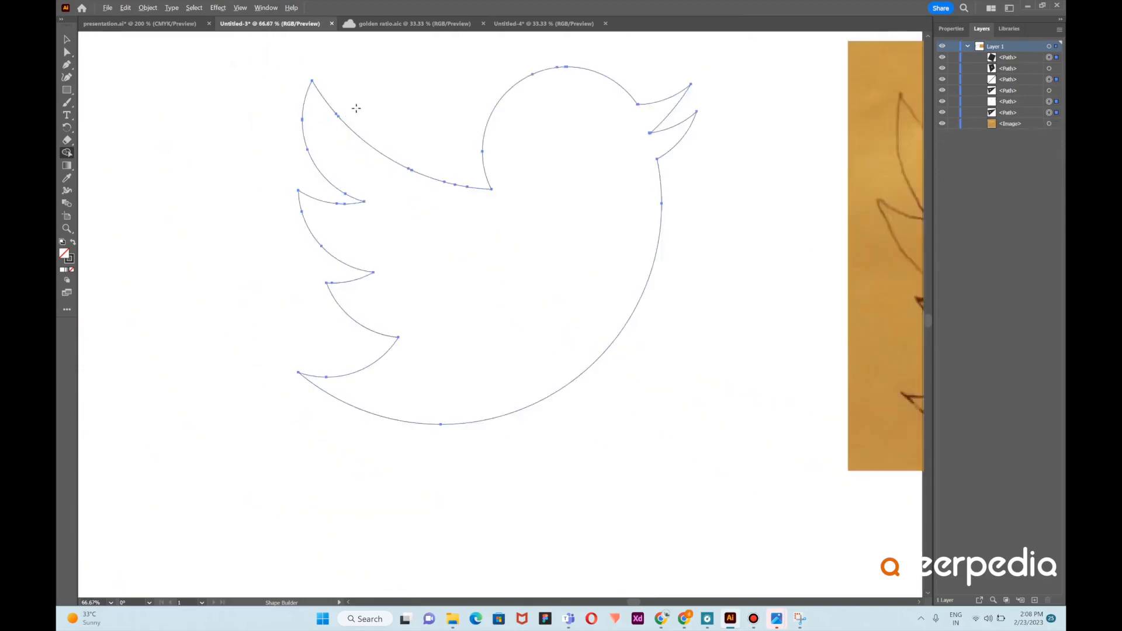
Deselect the outline and move the sketch image below the bird on the artboard
scroll(356, 108, "down", 1)
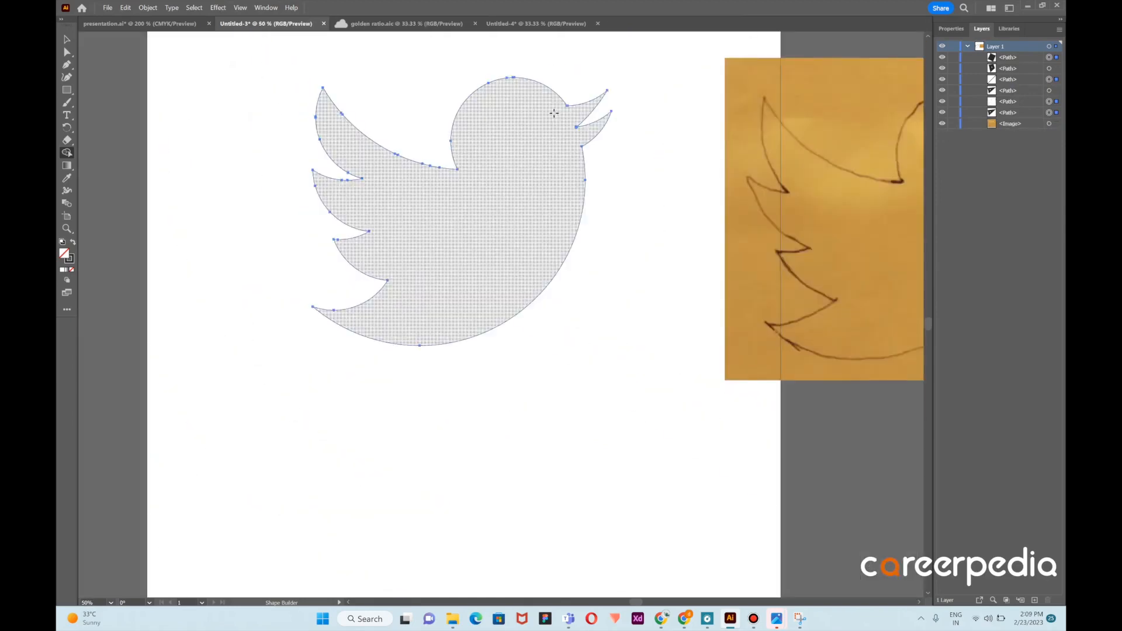
left_click(67, 39)
left_click(604, 302)
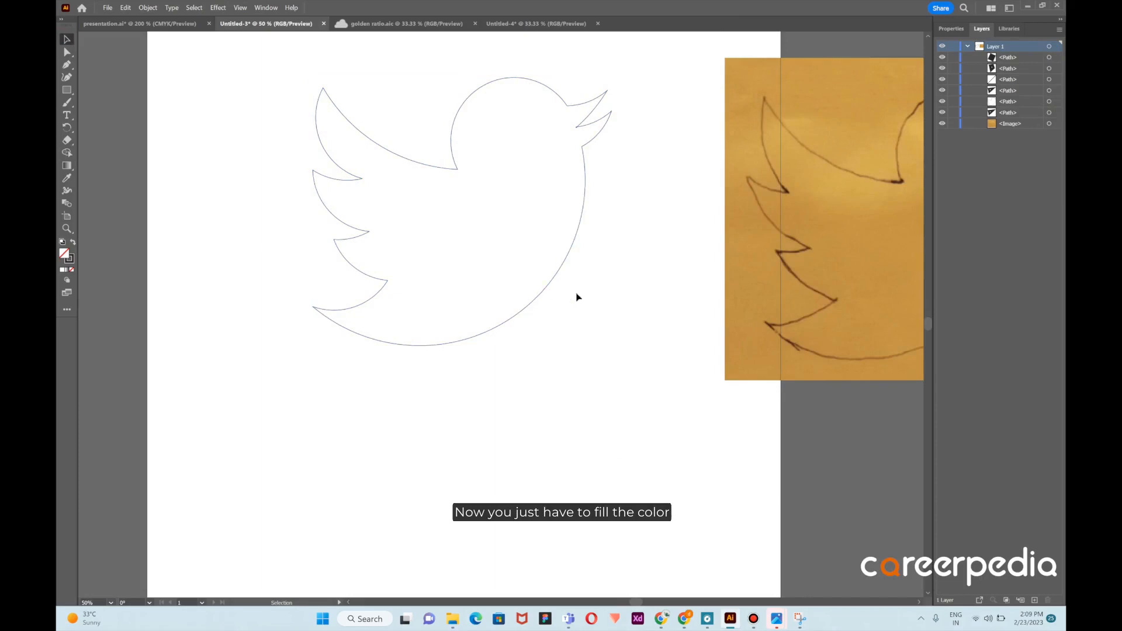
scroll(584, 297, "down", 2)
mouse_move(800, 259)
left_mouse_down()
mouse_move(796, 298)
mouse_move(583, 420)
mouse_move(583, 411)
left_mouse_up()
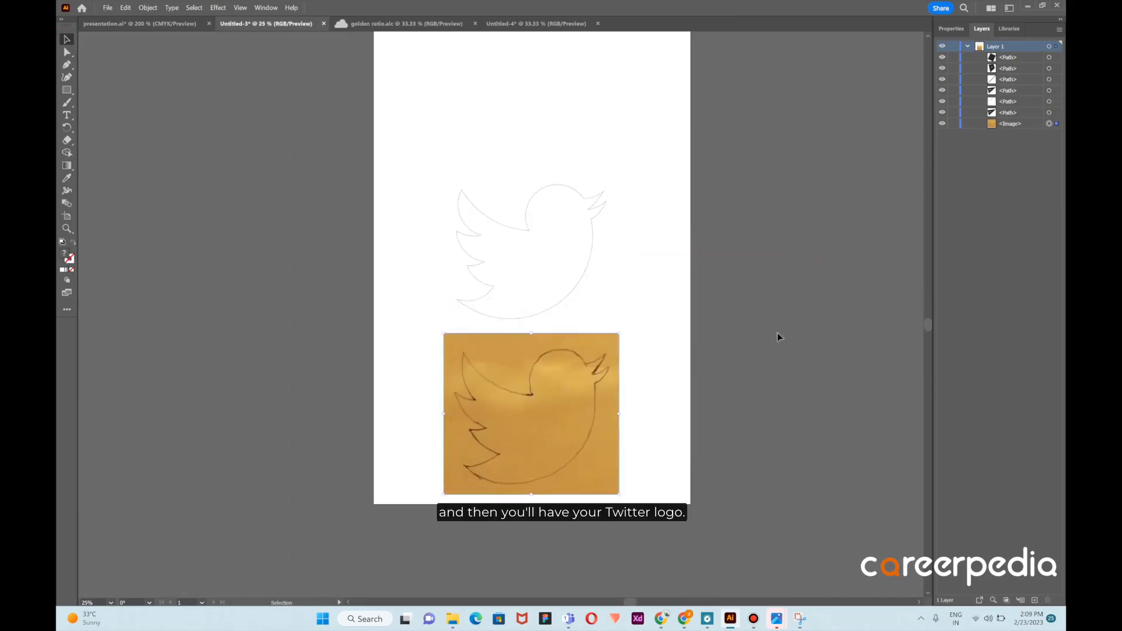
Place a blue Twitter logo reference image and move it off the artboard beside the bird
left_click(178, 154)
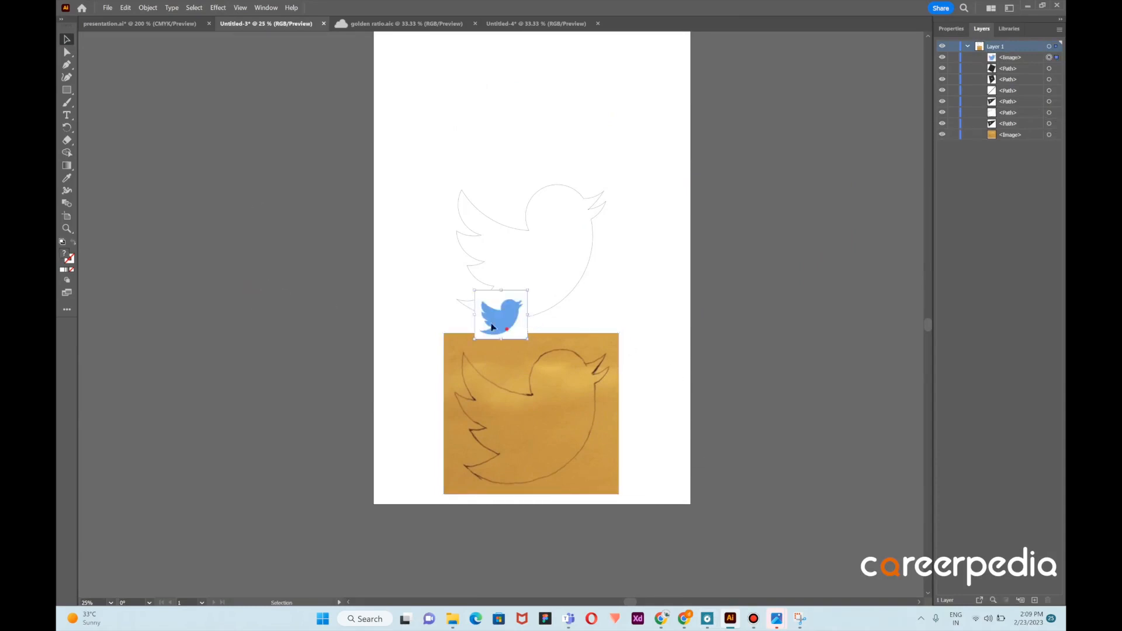
left_click_drag(529, 332, 305, 235)
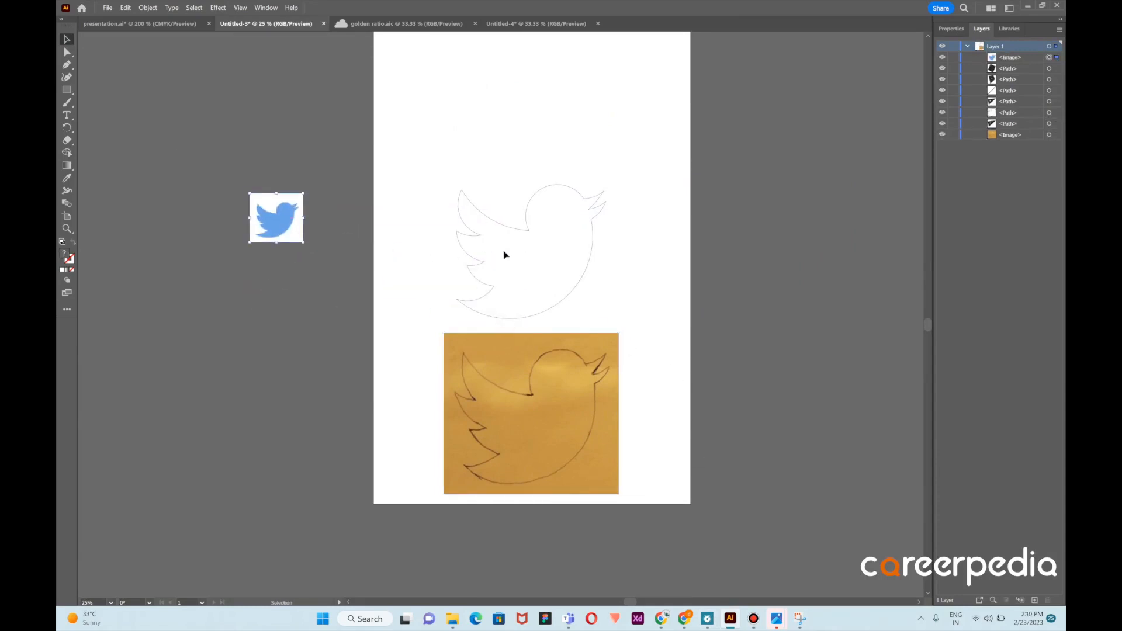
Select the bird outline and set its stroke to none
left_click(476, 236)
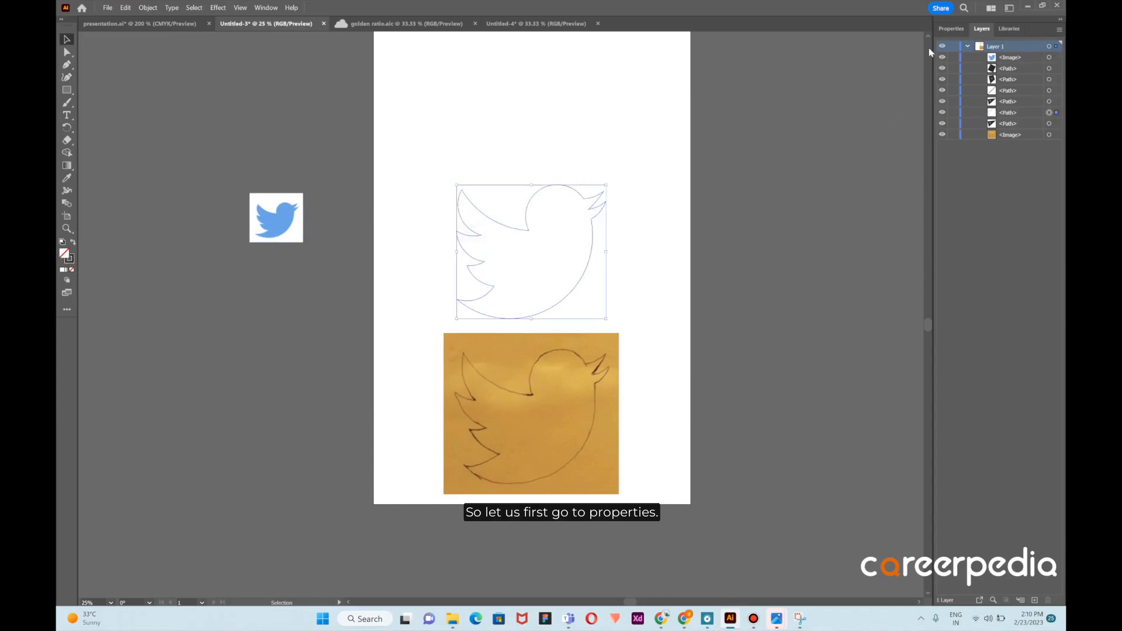
left_click(951, 29)
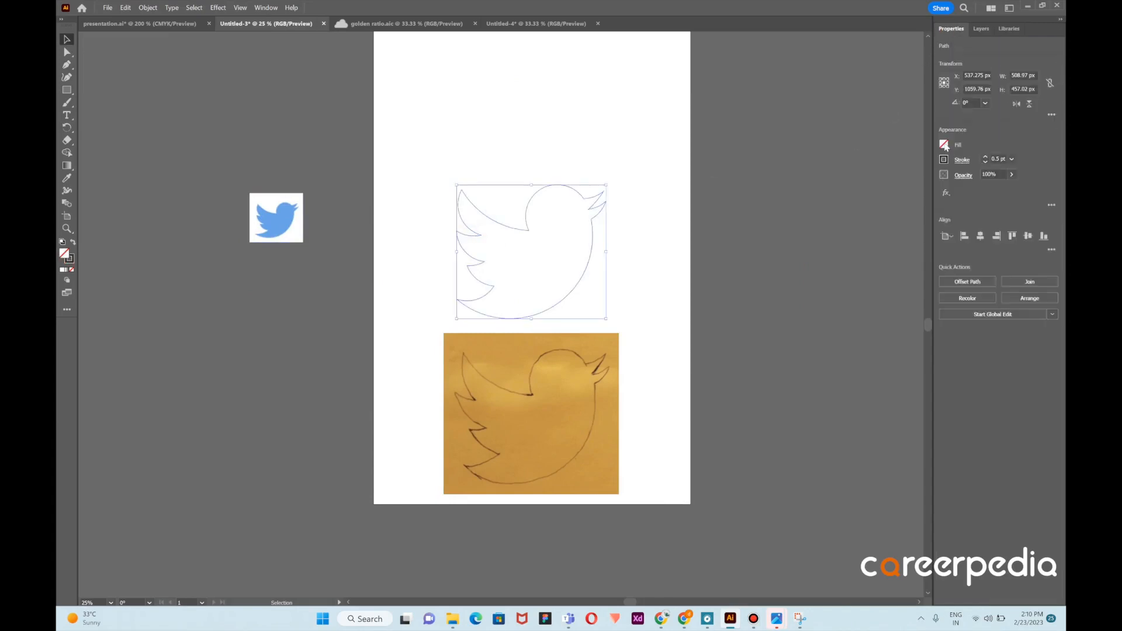
left_click(944, 145)
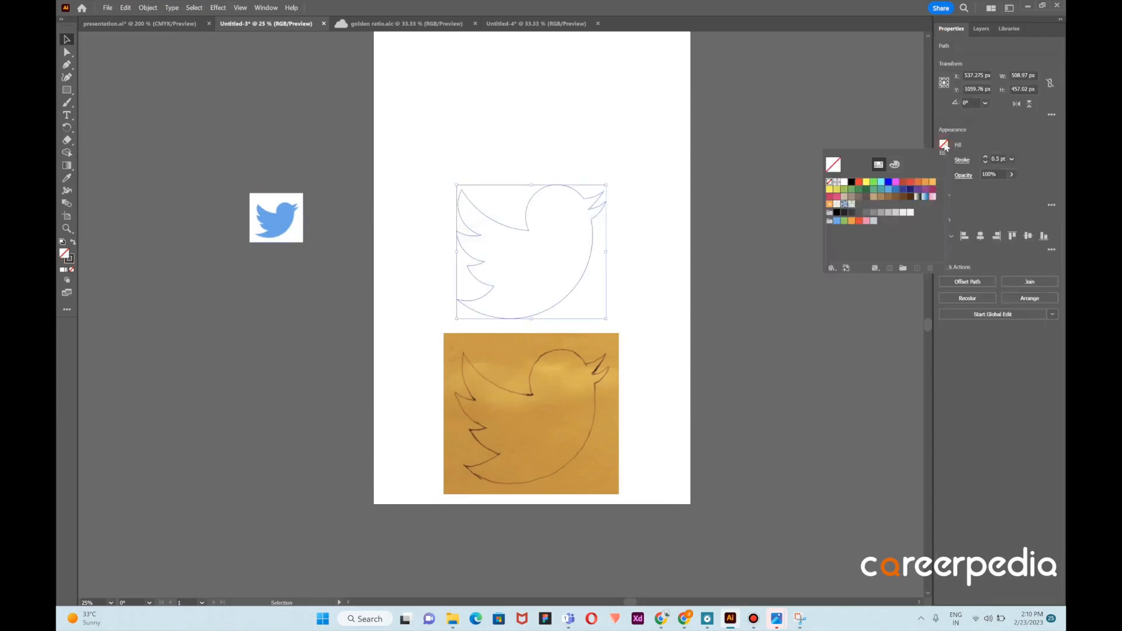
left_click(778, 251)
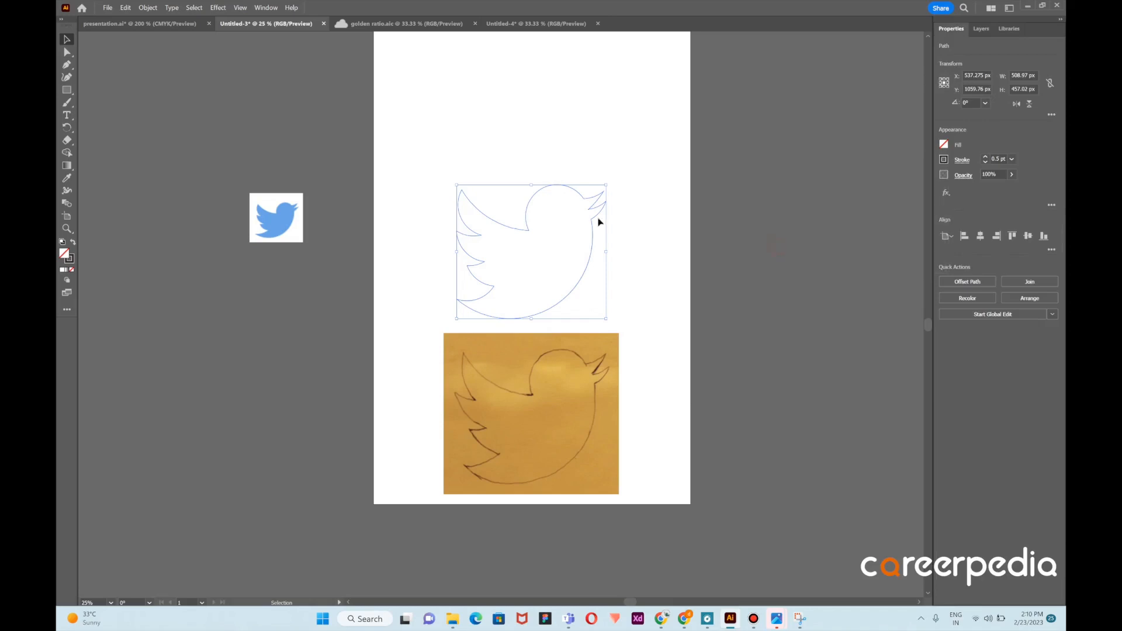
left_click(944, 159)
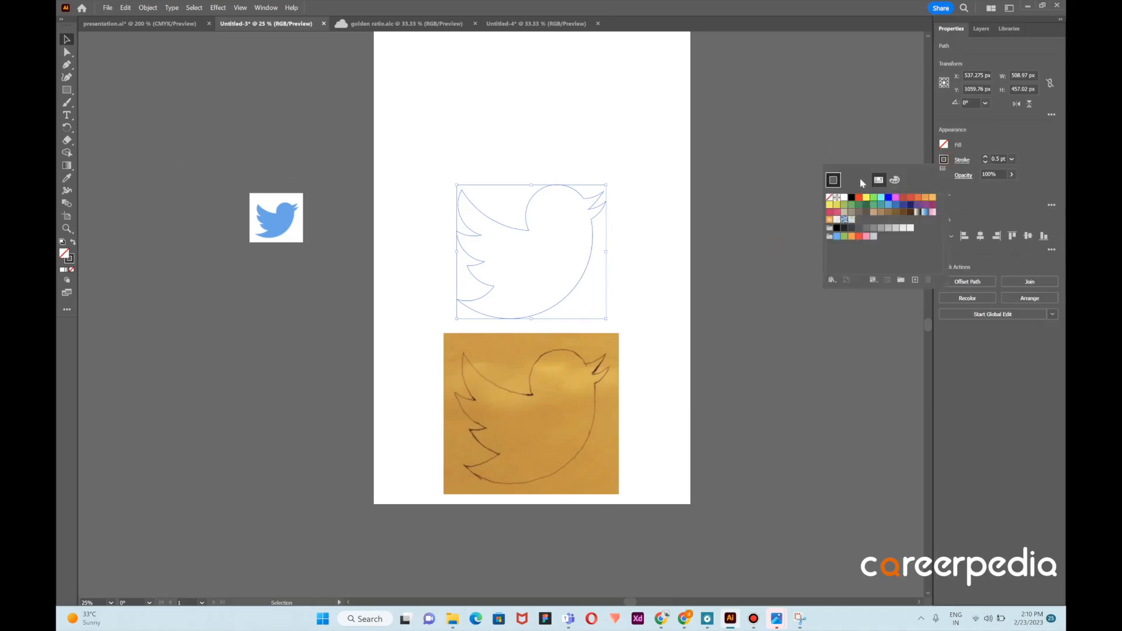
left_click(829, 197)
left_click(778, 208)
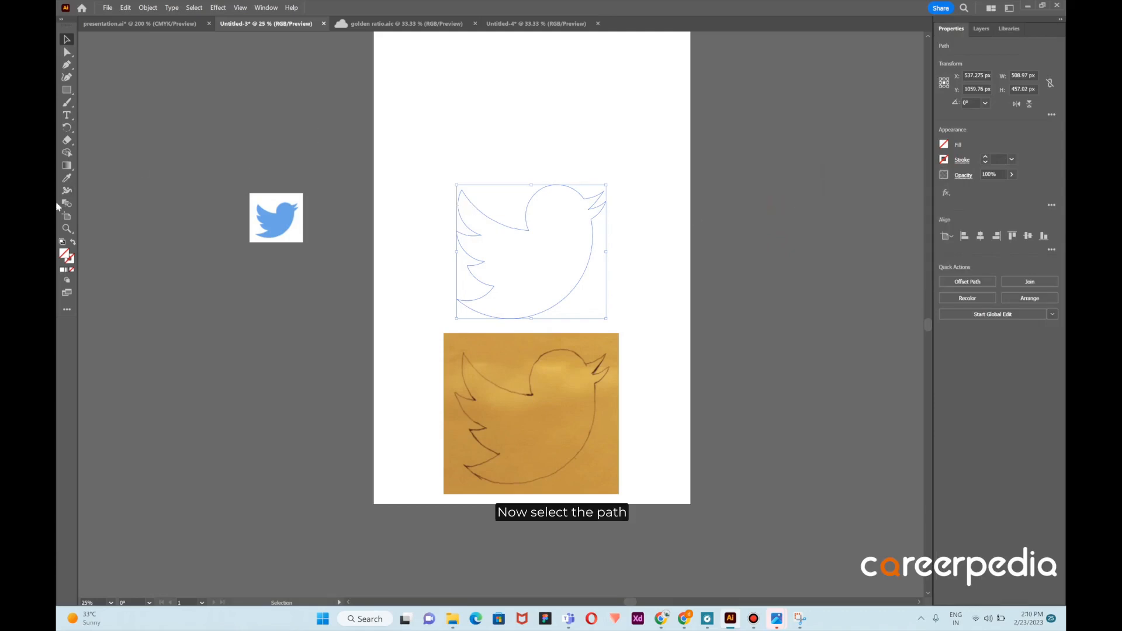
Fill the bird shape with the blue sampled from the reference logo using the Eyedropper, then deselect
left_click(66, 178)
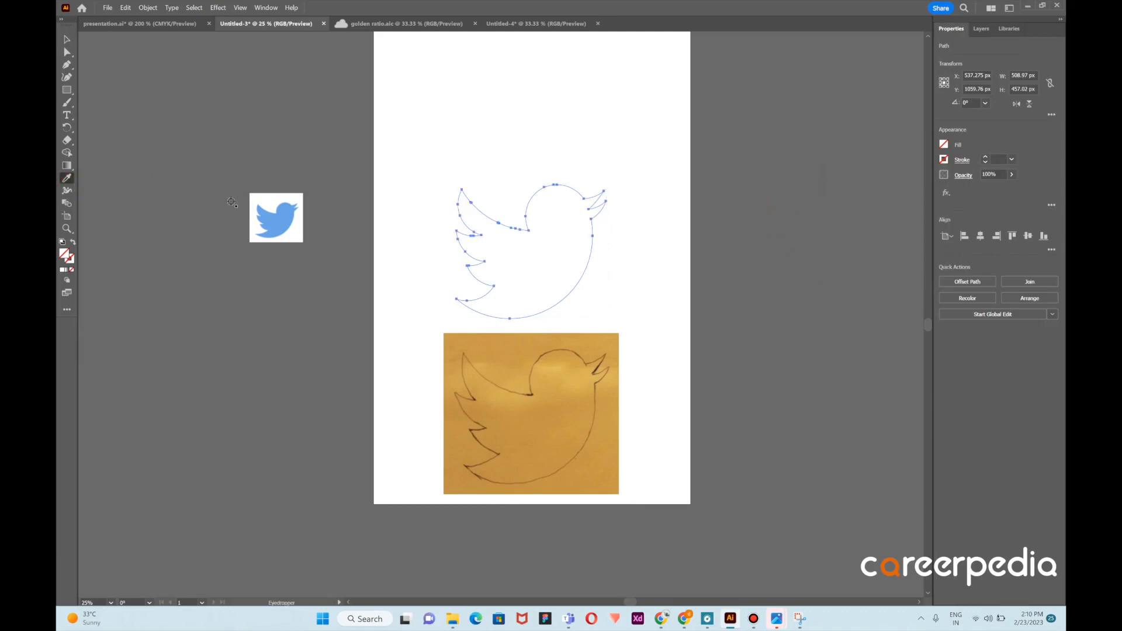
left_click(270, 213)
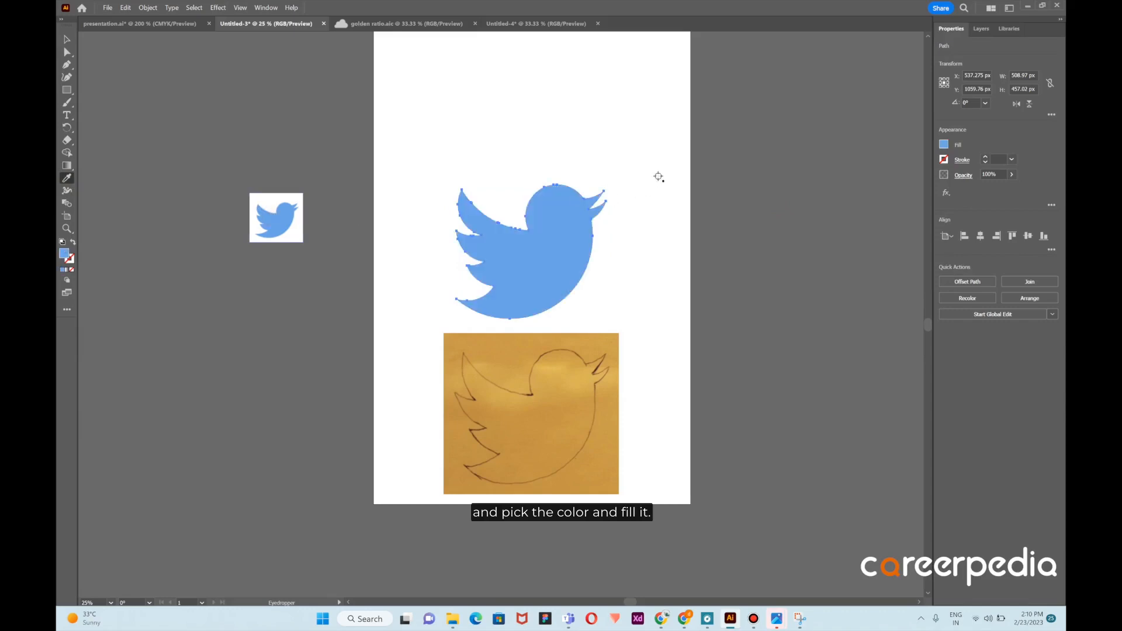
key("v")
left_click(351, 108)
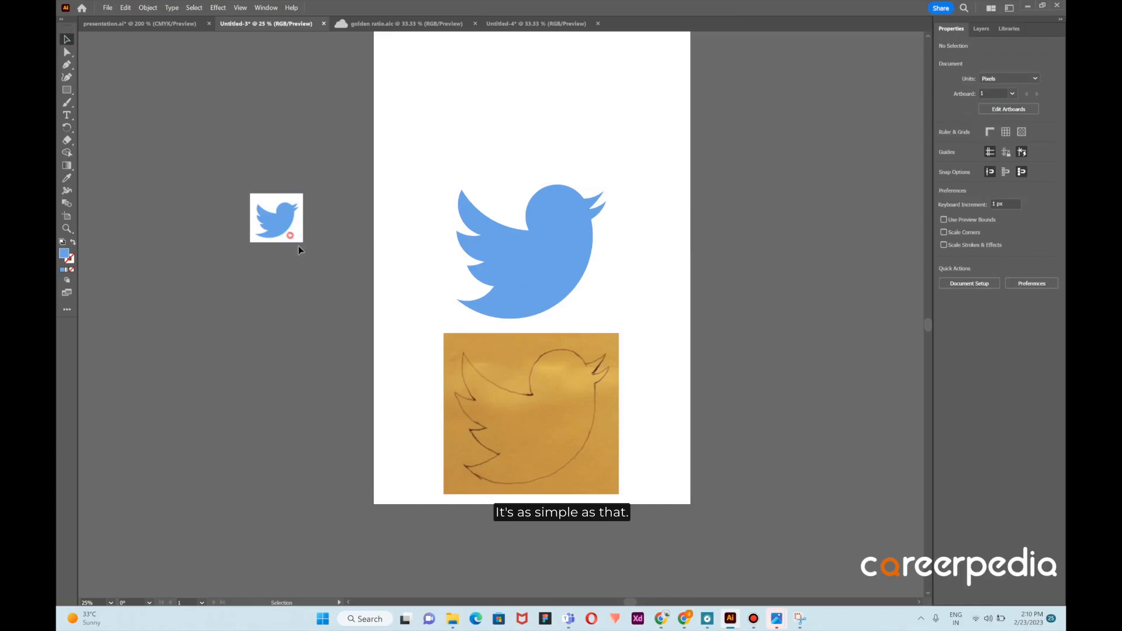
left_click_drag(290, 239, 425, 272)
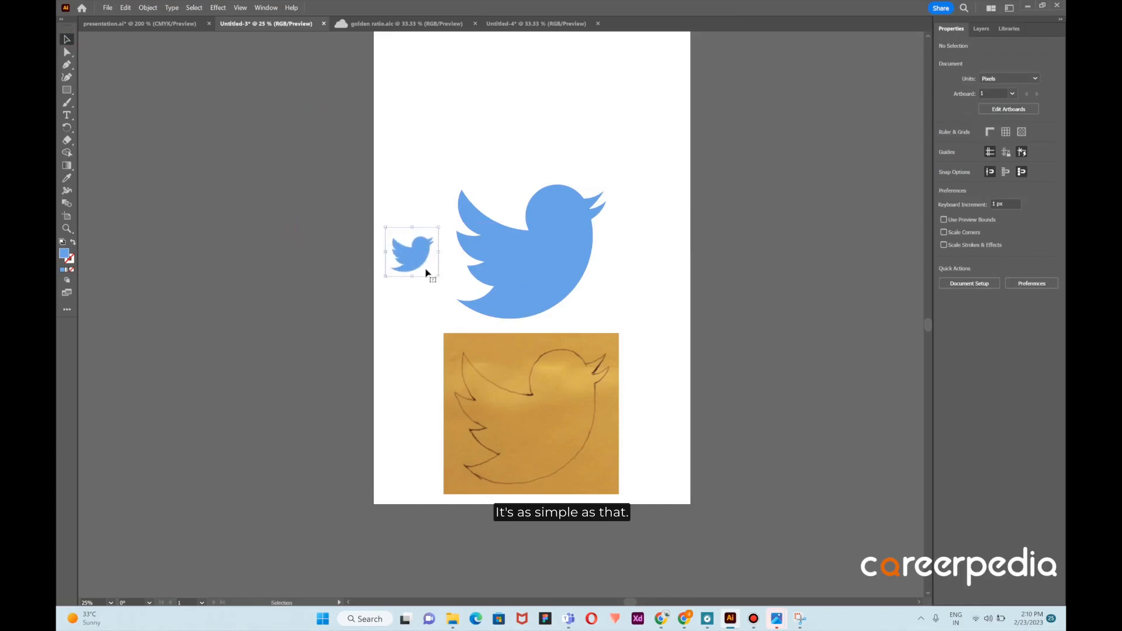
left_click(718, 284)
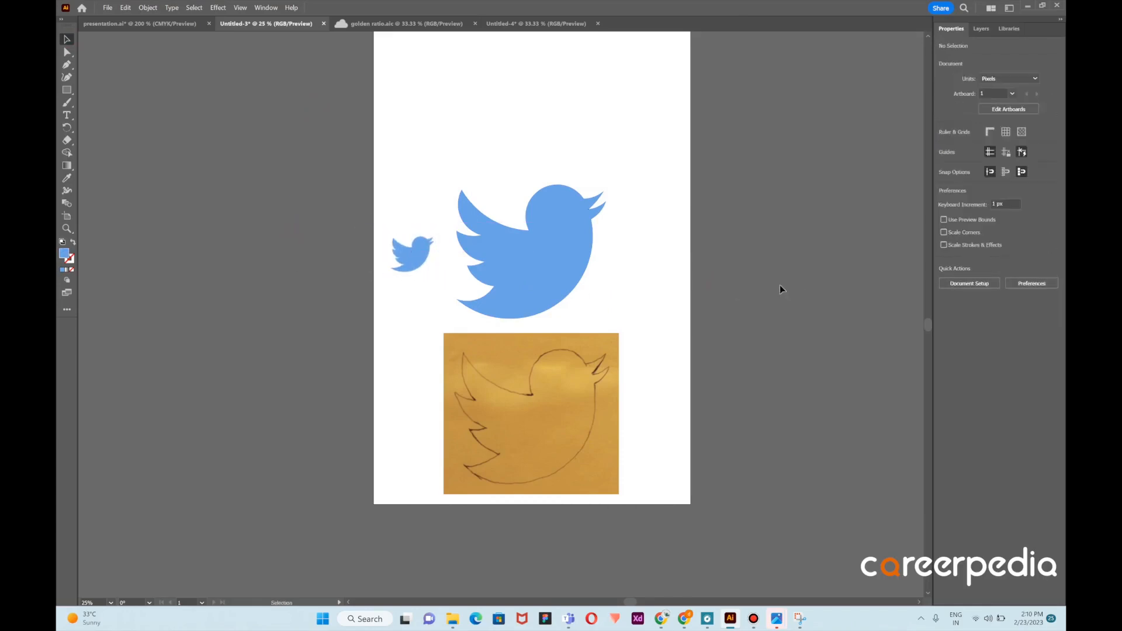
left_click_drag(435, 259, 293, 227)
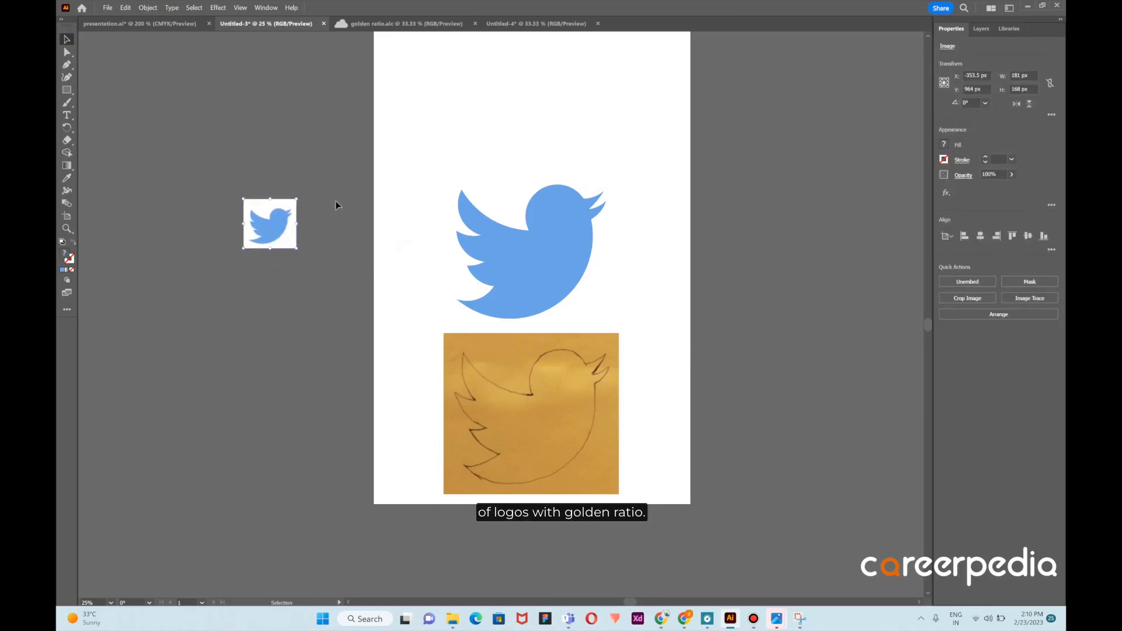
scroll(335, 201, "up", 2)
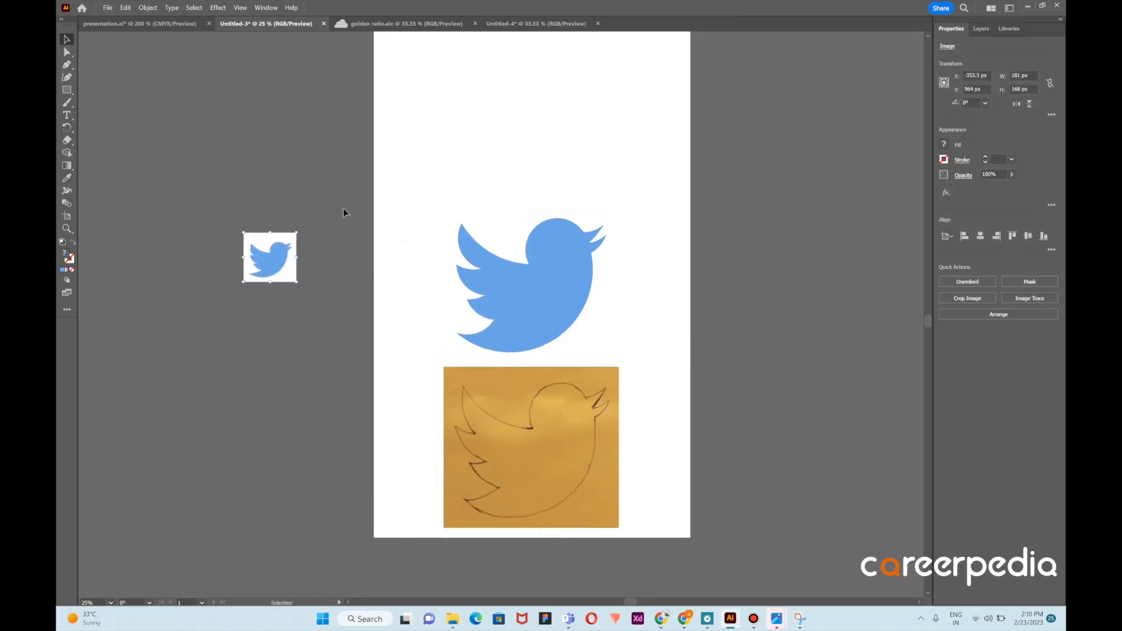